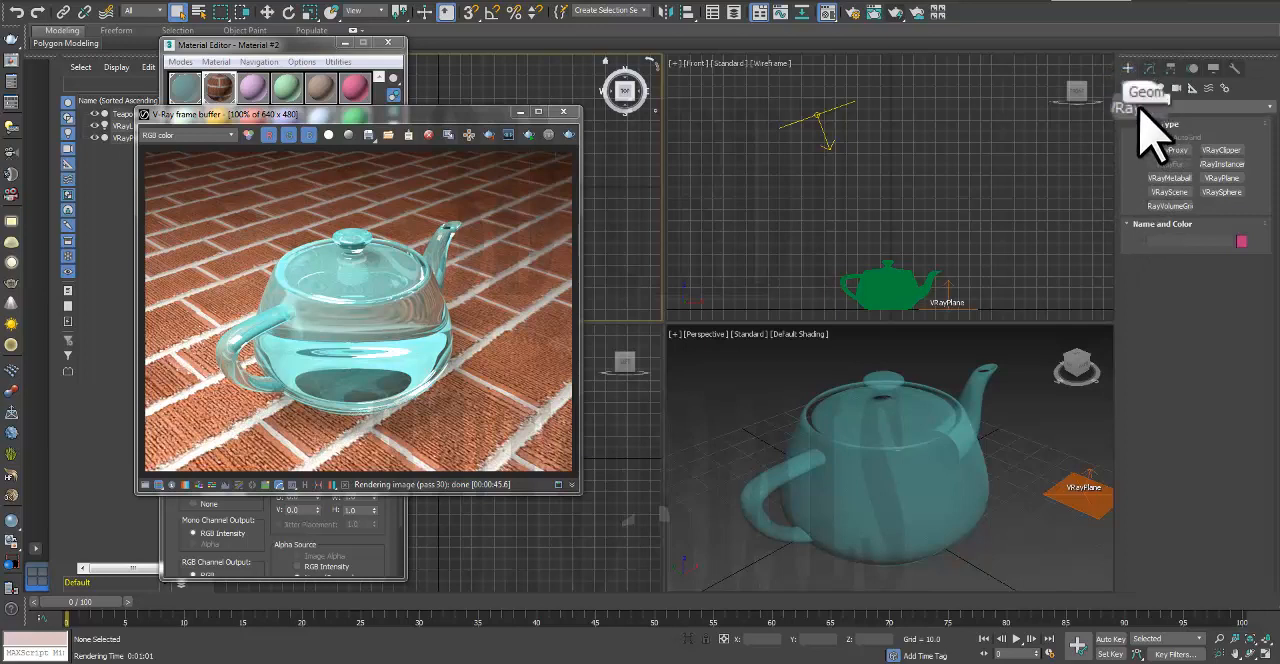
click(1146, 105)
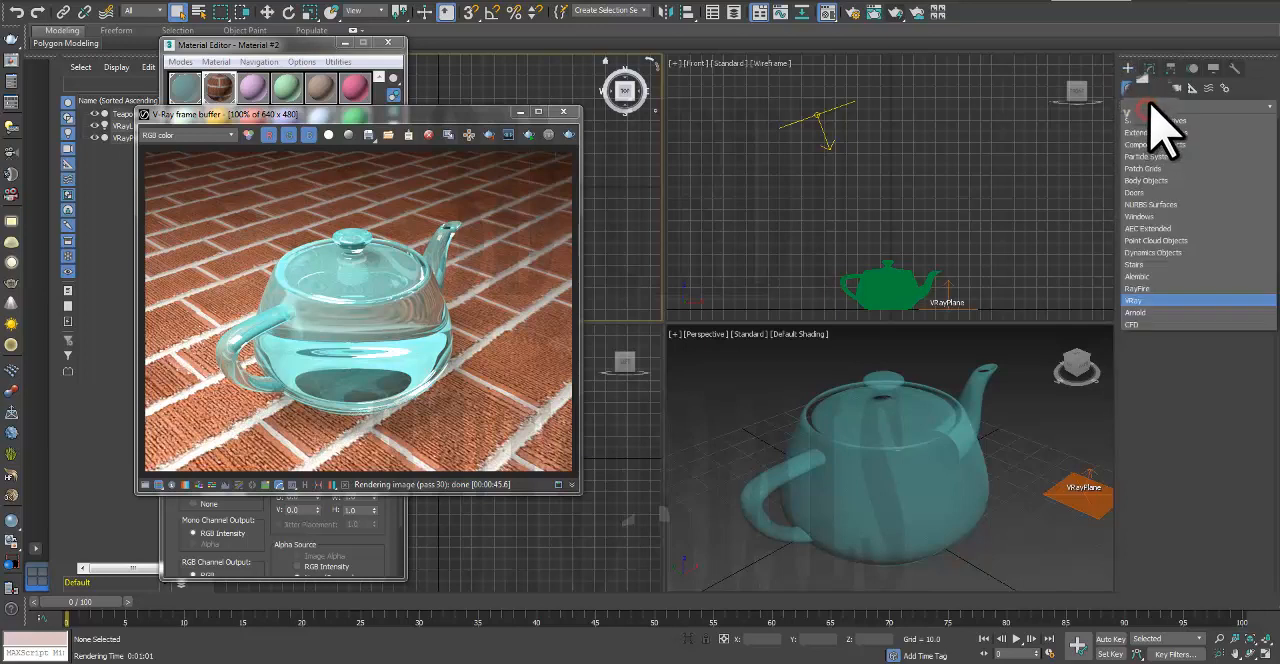
click(1155, 121)
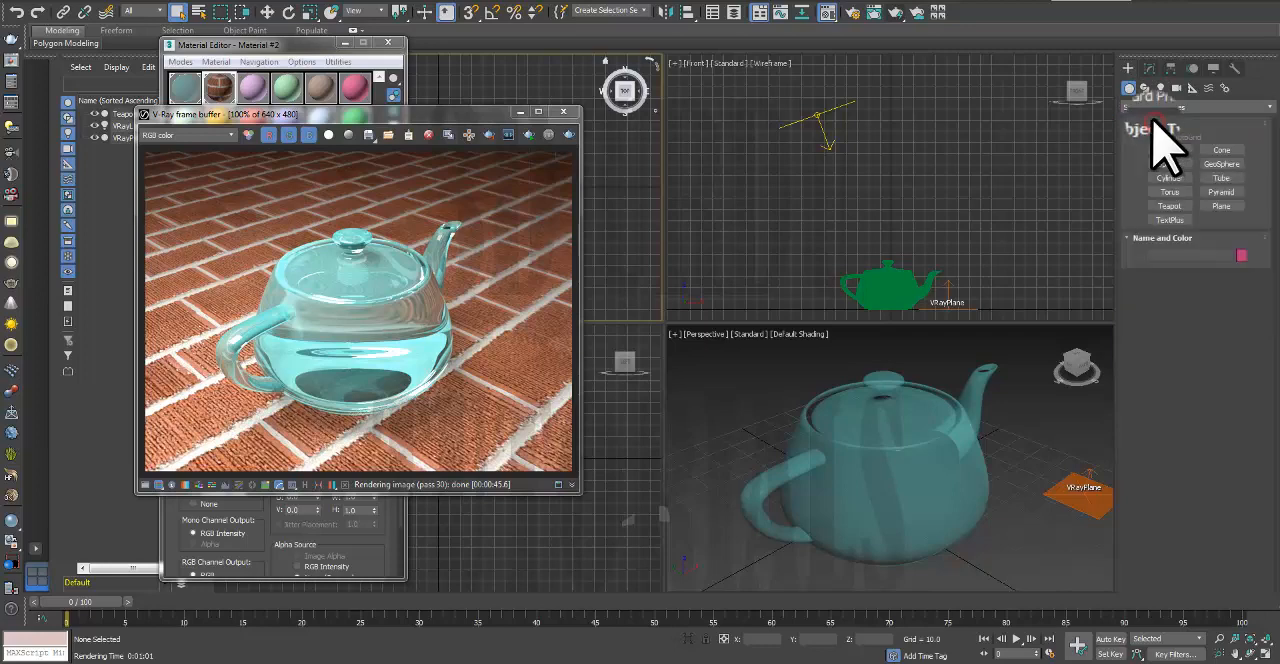
click(1147, 107)
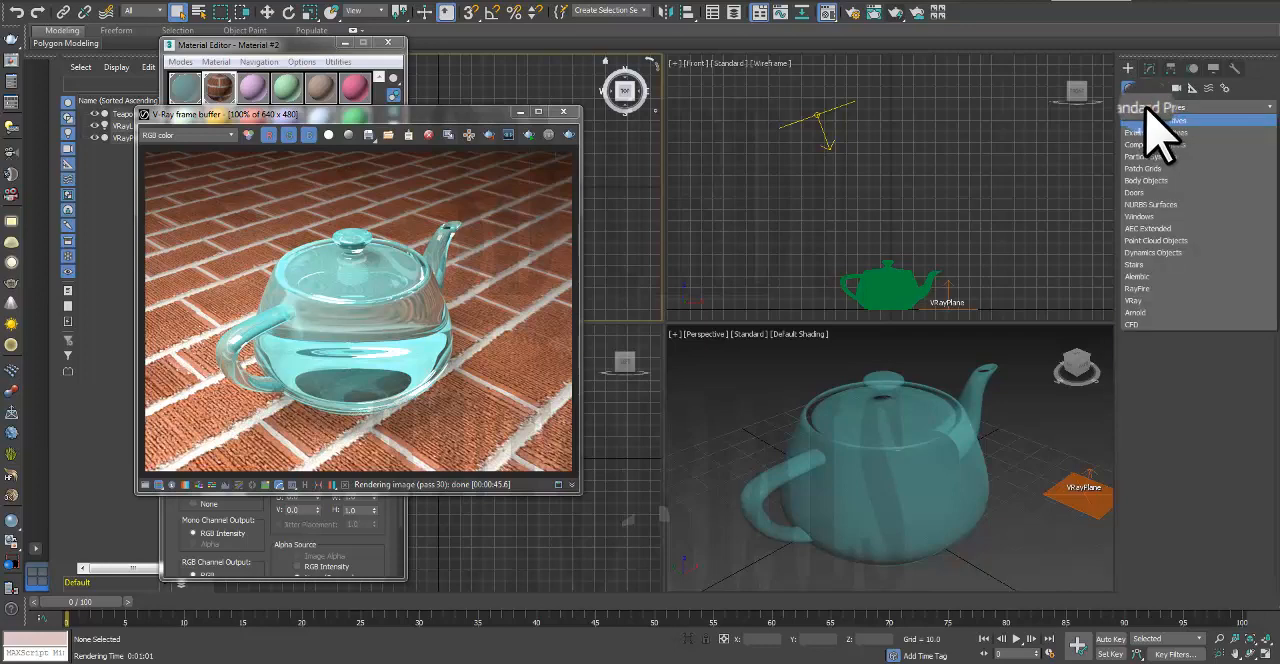
click(1136, 300)
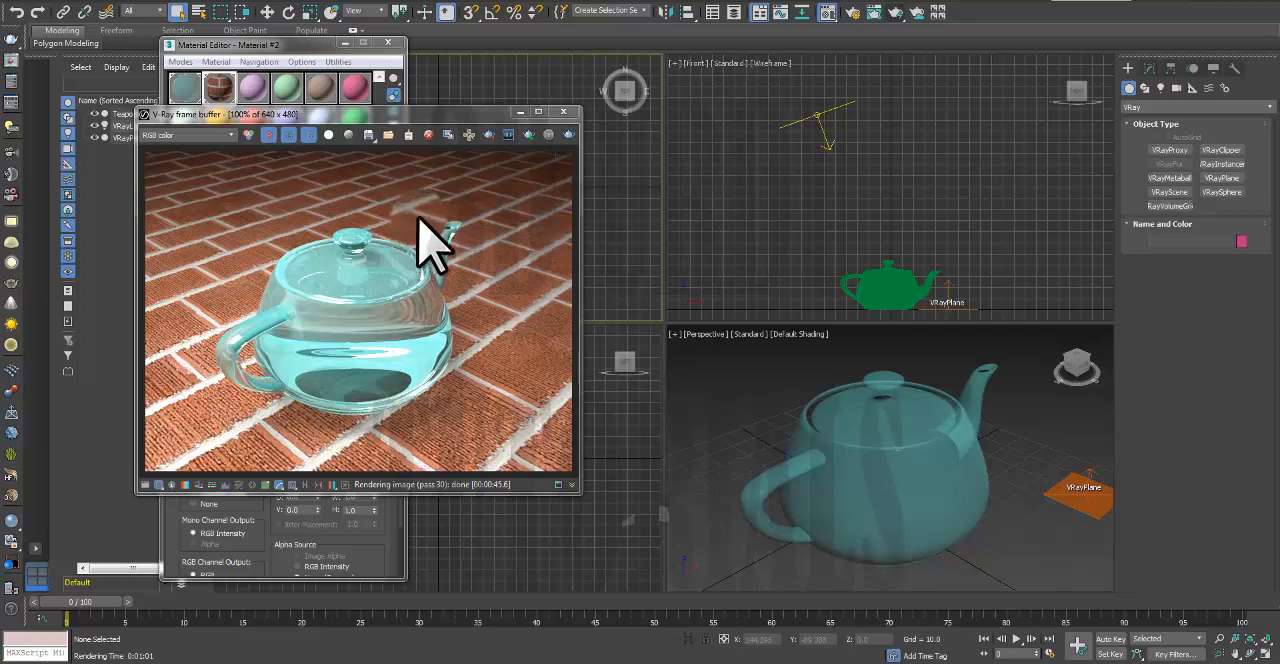
Step: Close the V-Ray frame buffer and Material Editor, and delete the teapot, V-Ray plane and V-Ray light from the scene
click(563, 110)
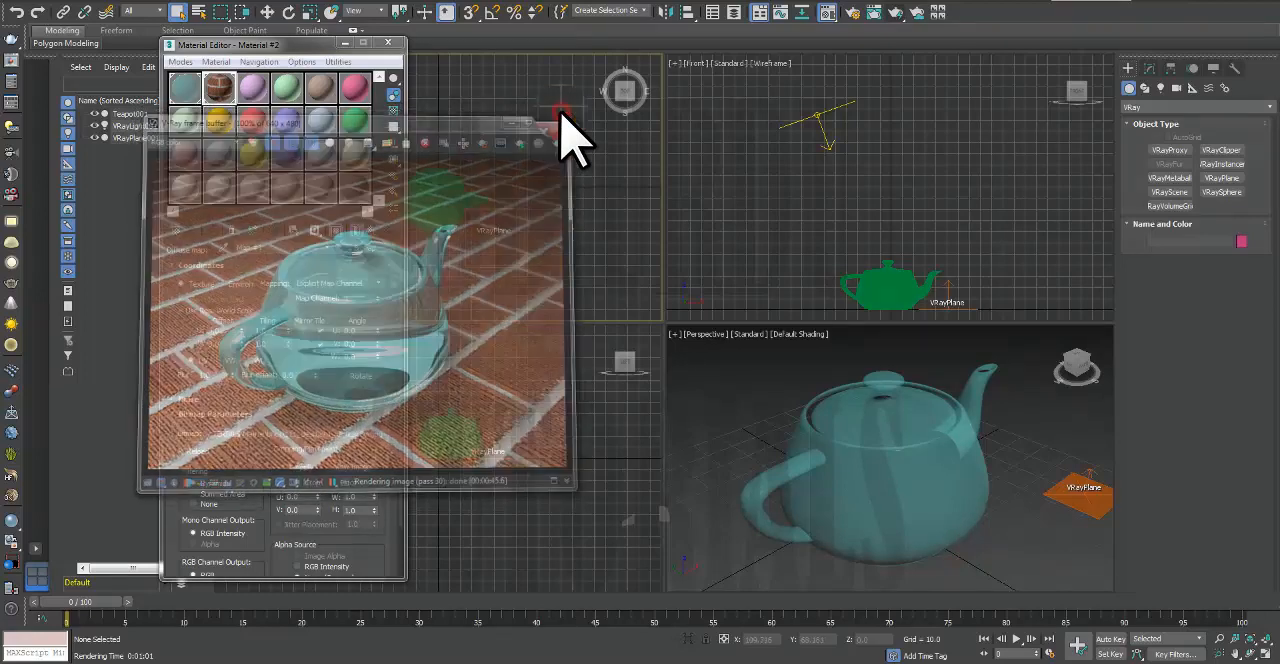
click(389, 42)
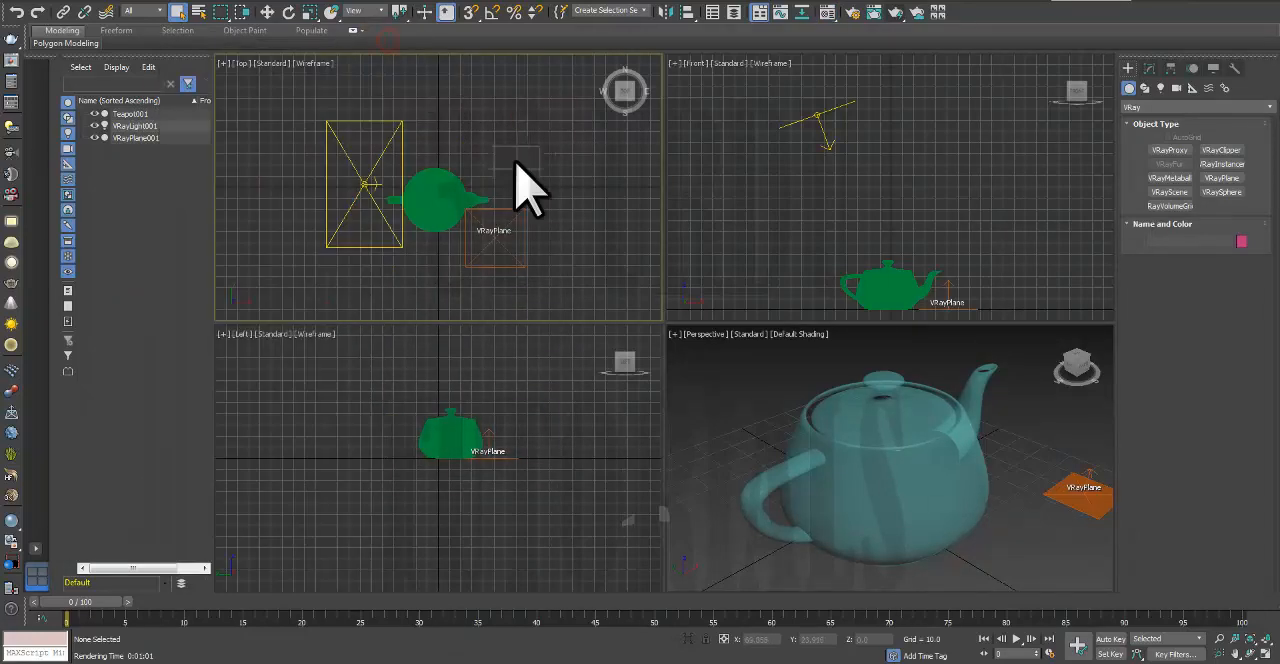
click(860, 476)
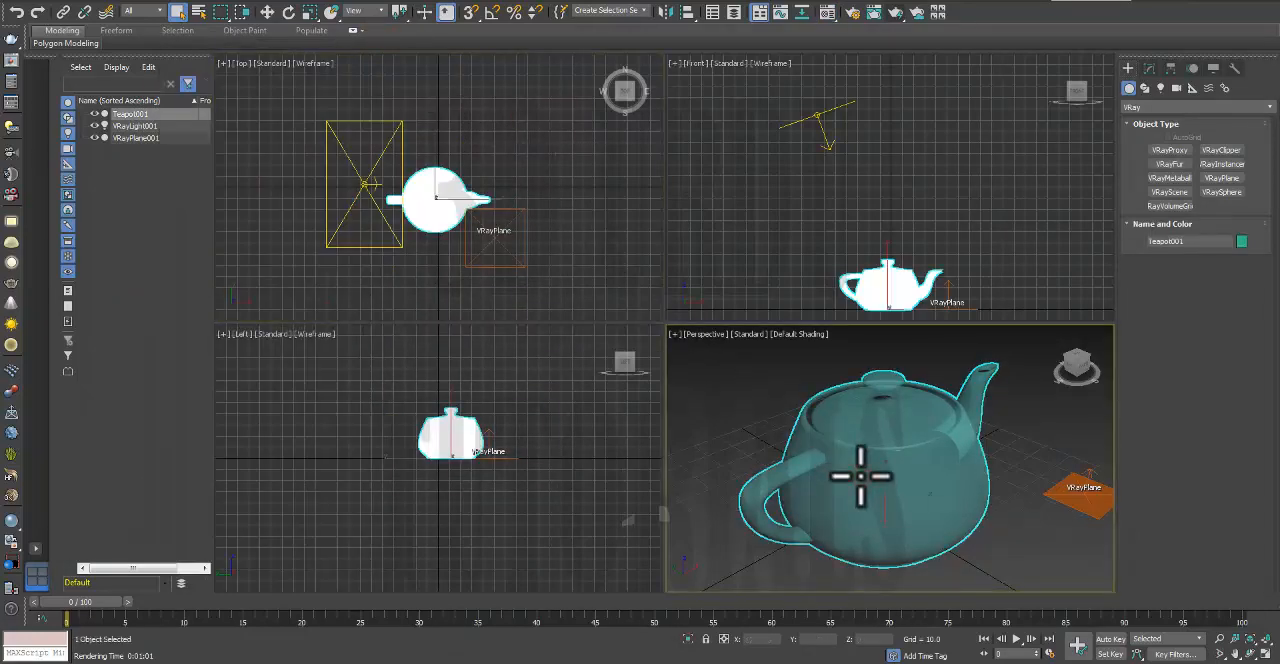
key(Delete)
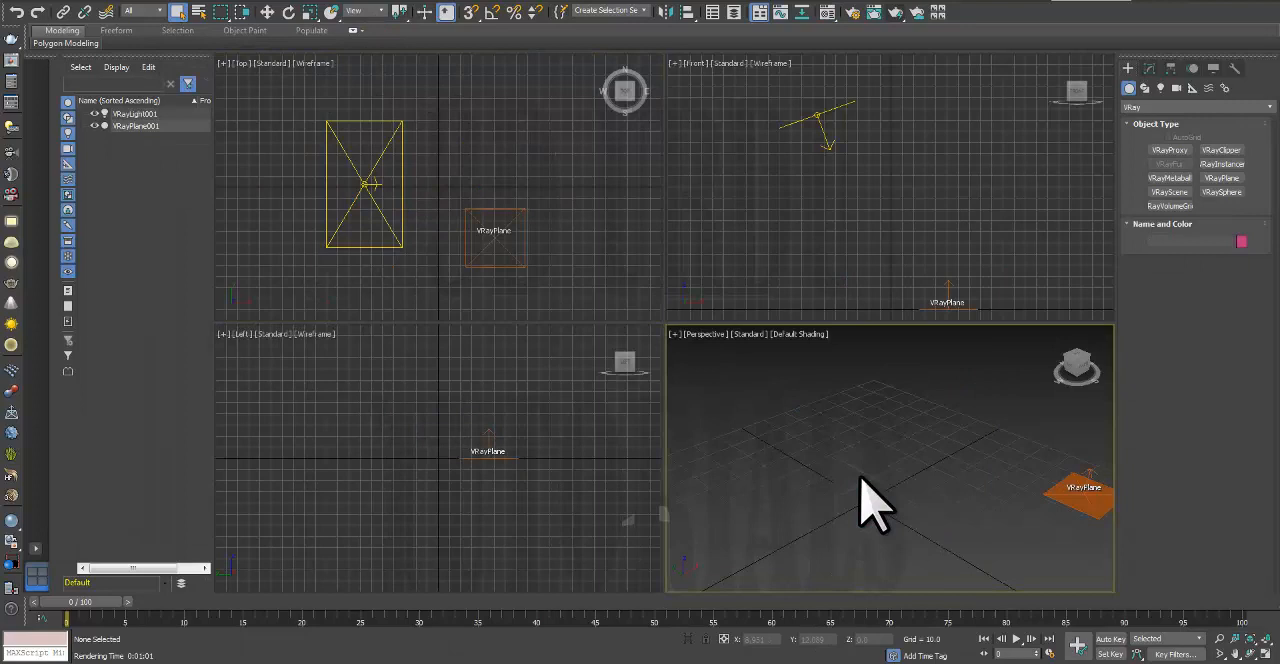
click(1066, 493)
key(Delete)
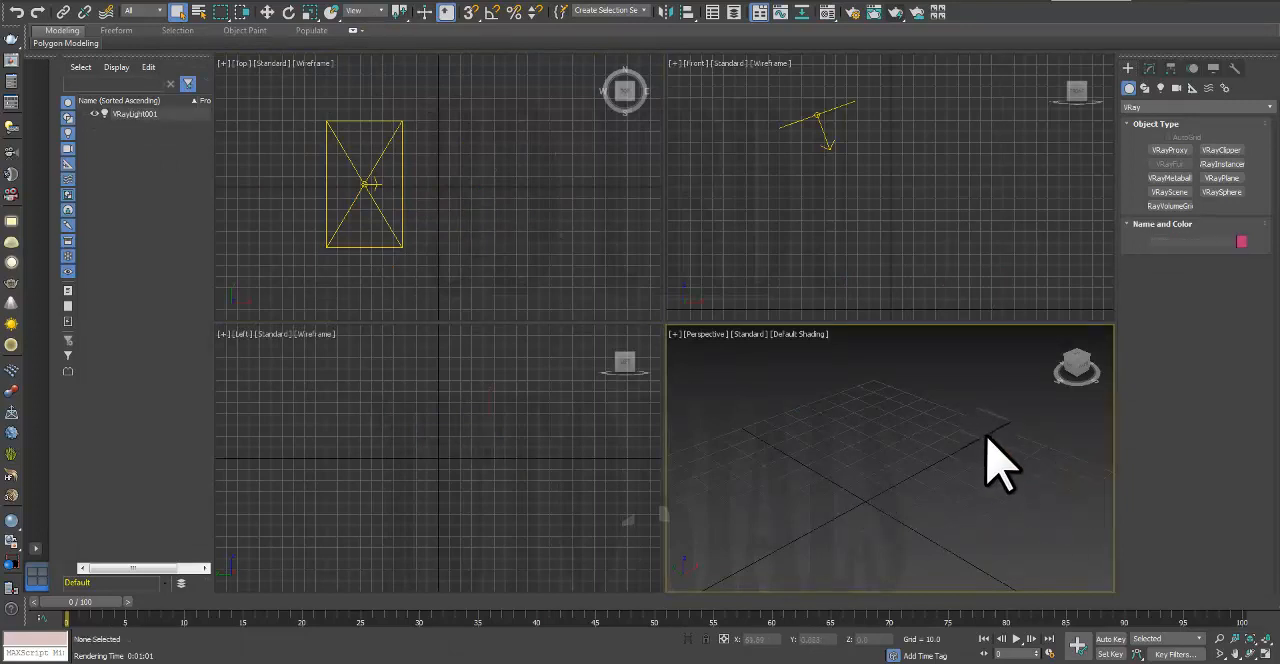
click(817, 113)
key(Delete)
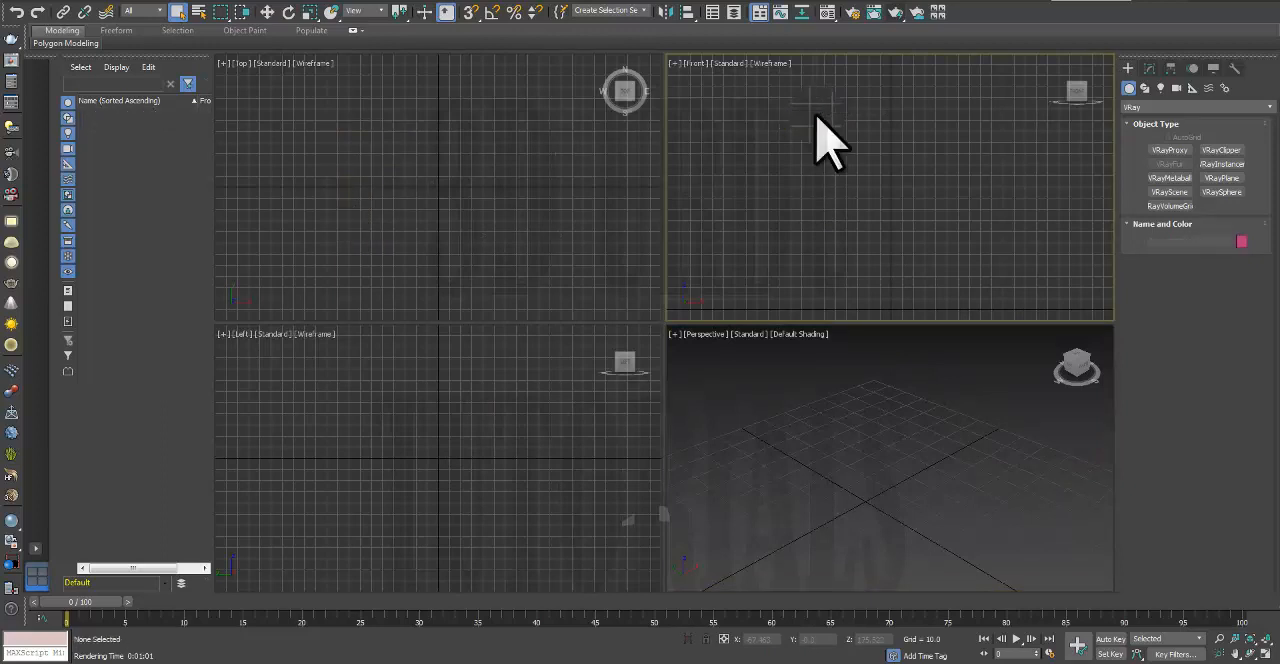
Step: Create a standard teapot with a radius of about 22.1 at the grid centre of the maximized Perspective view and set its segments to 36
click(751, 453)
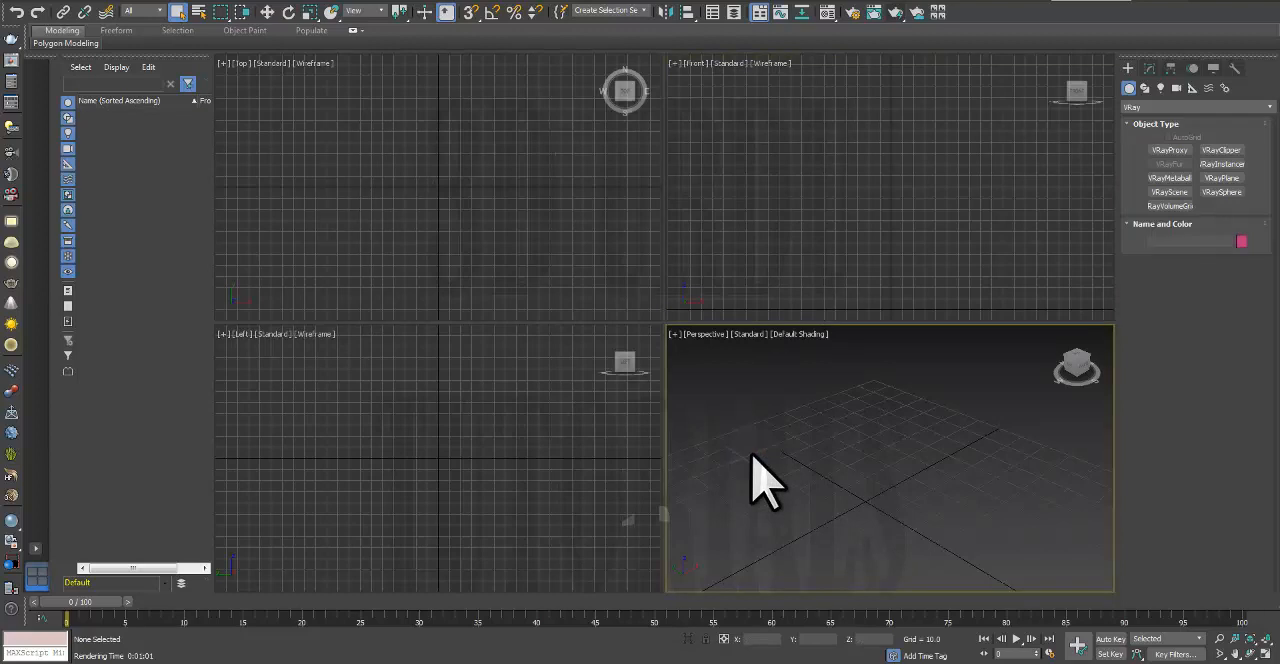
key(alt+w)
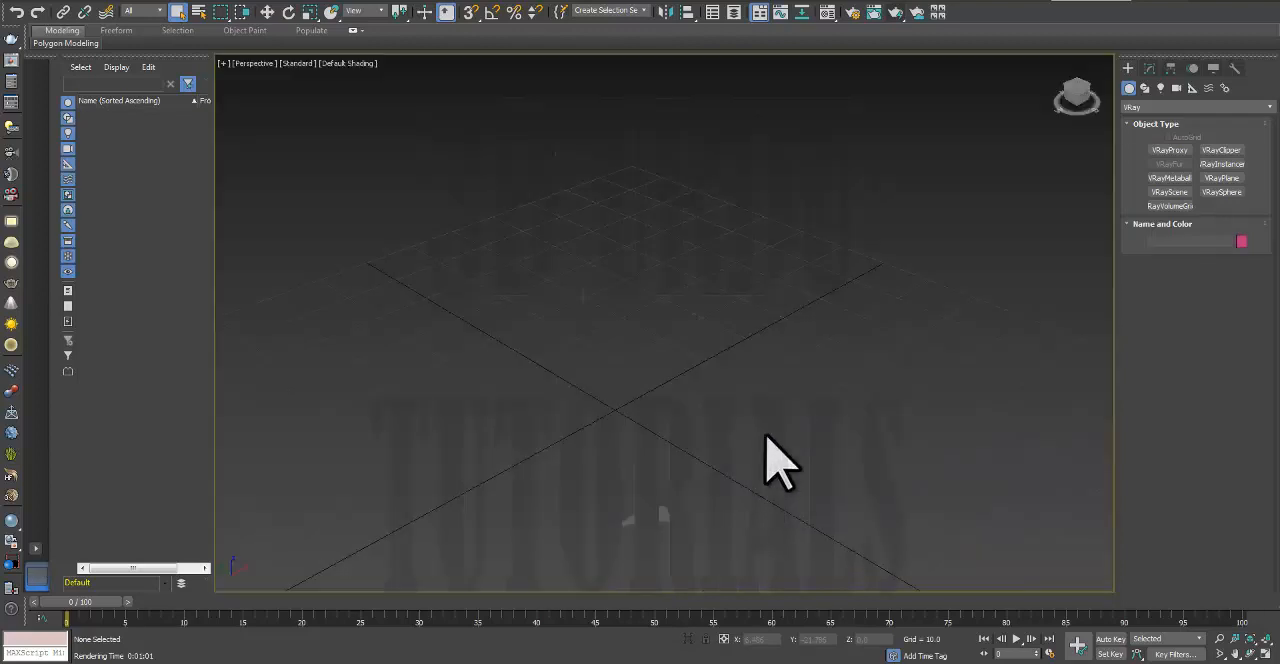
click(1140, 107)
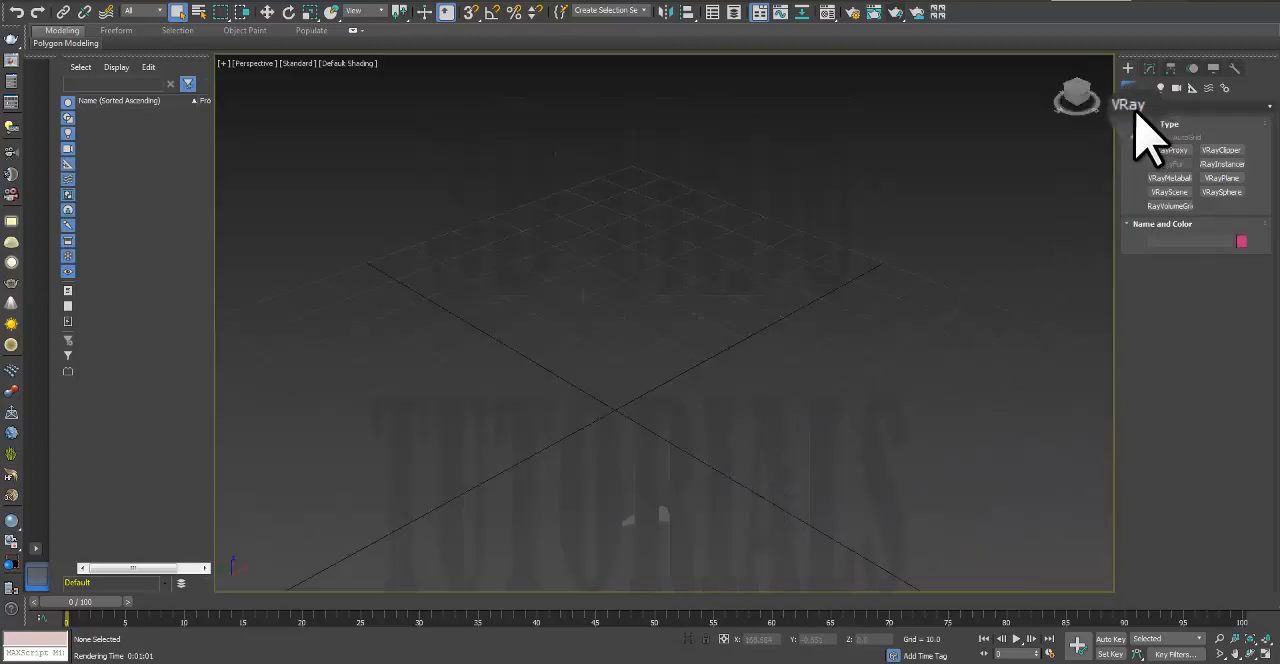
click(1142, 120)
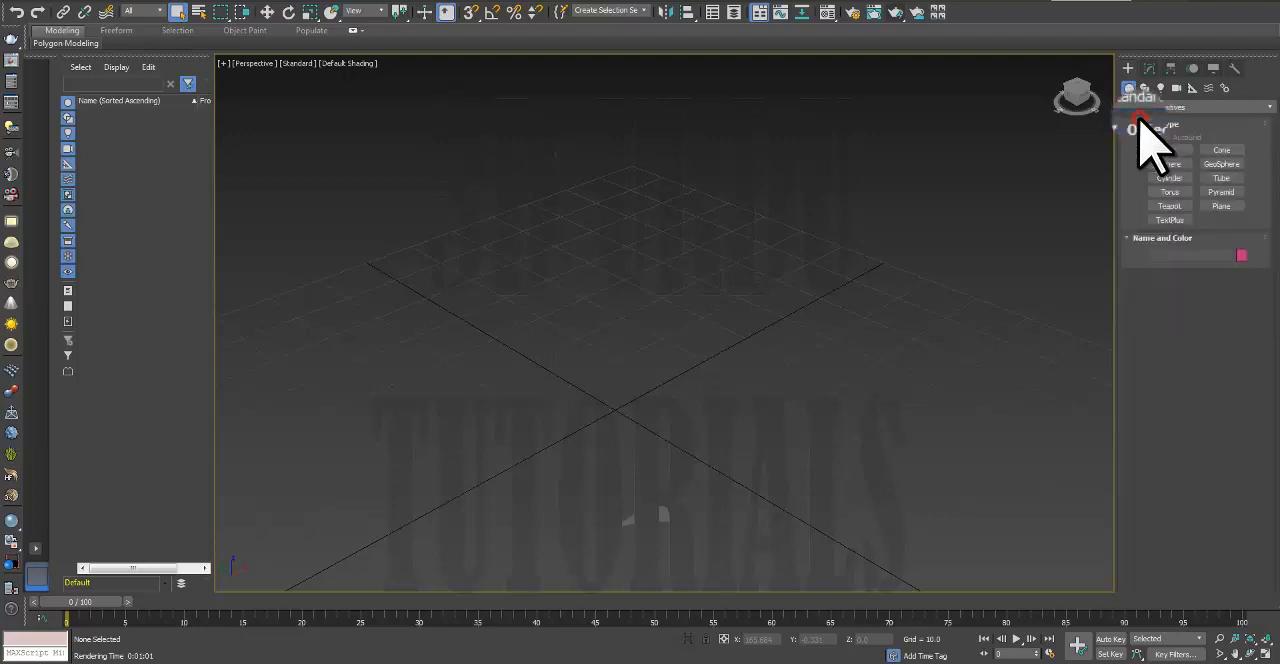
click(1170, 206)
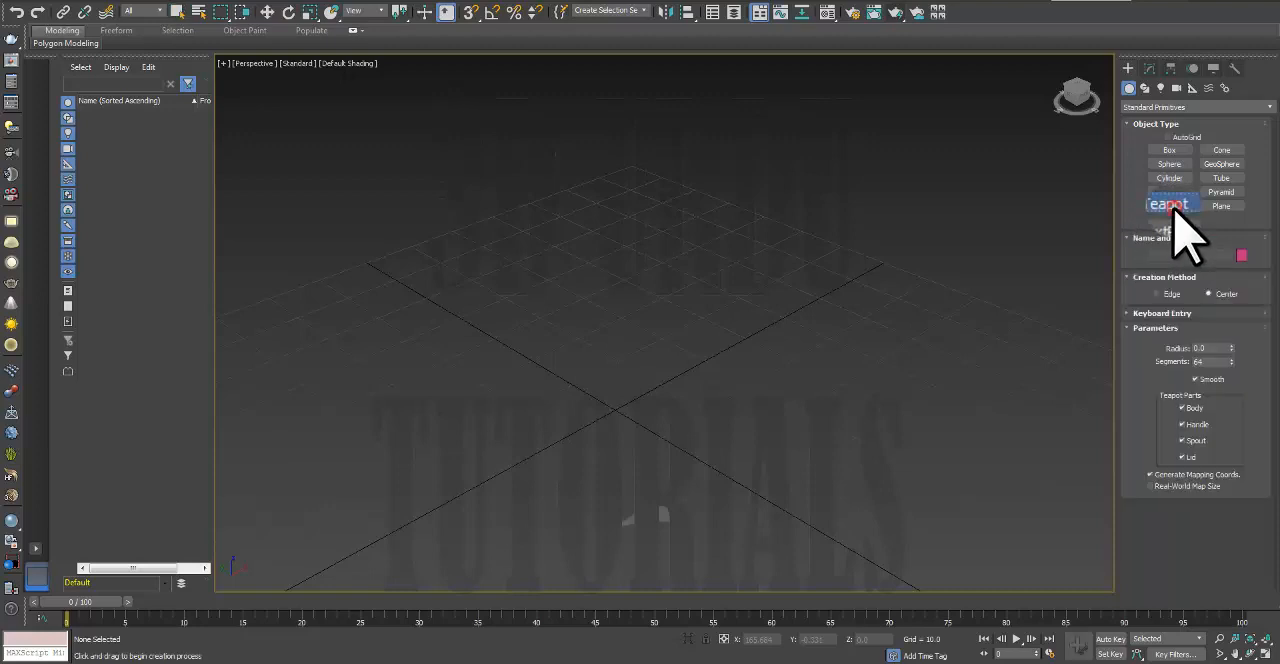
drag(640, 386, 663, 471)
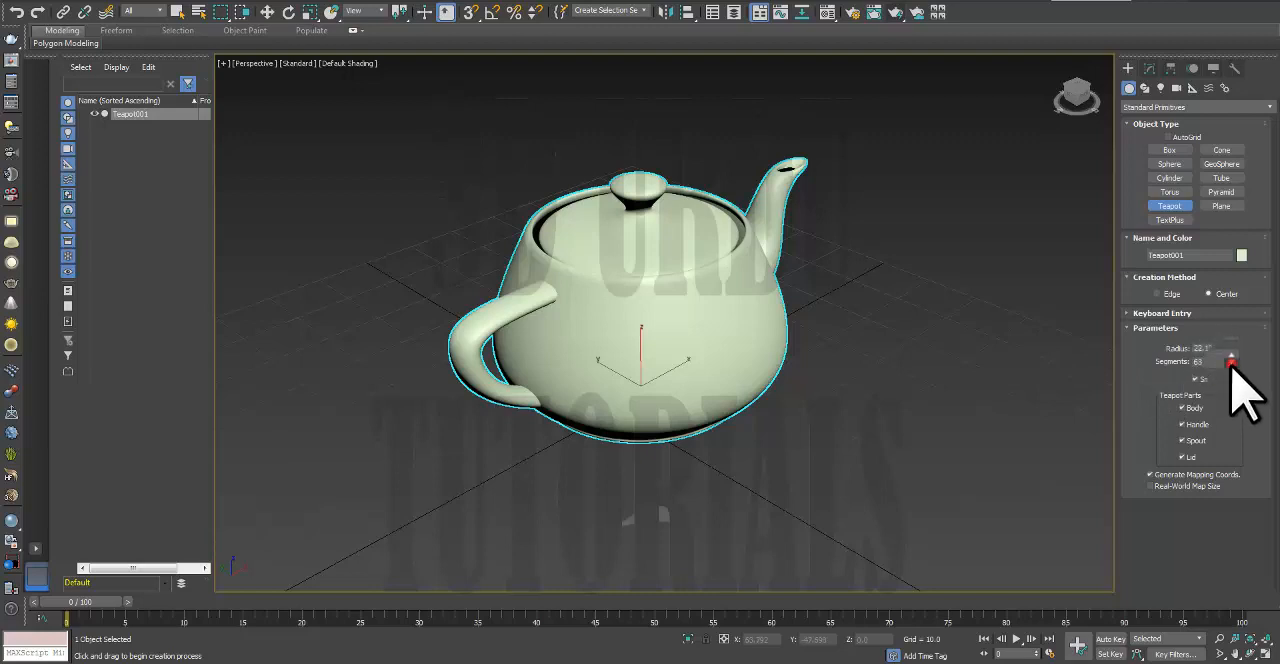
mouse_move(1231, 362)
mouse_down()
mouse_move(1229, 429)
mouse_move(1236, 385)
mouse_up()
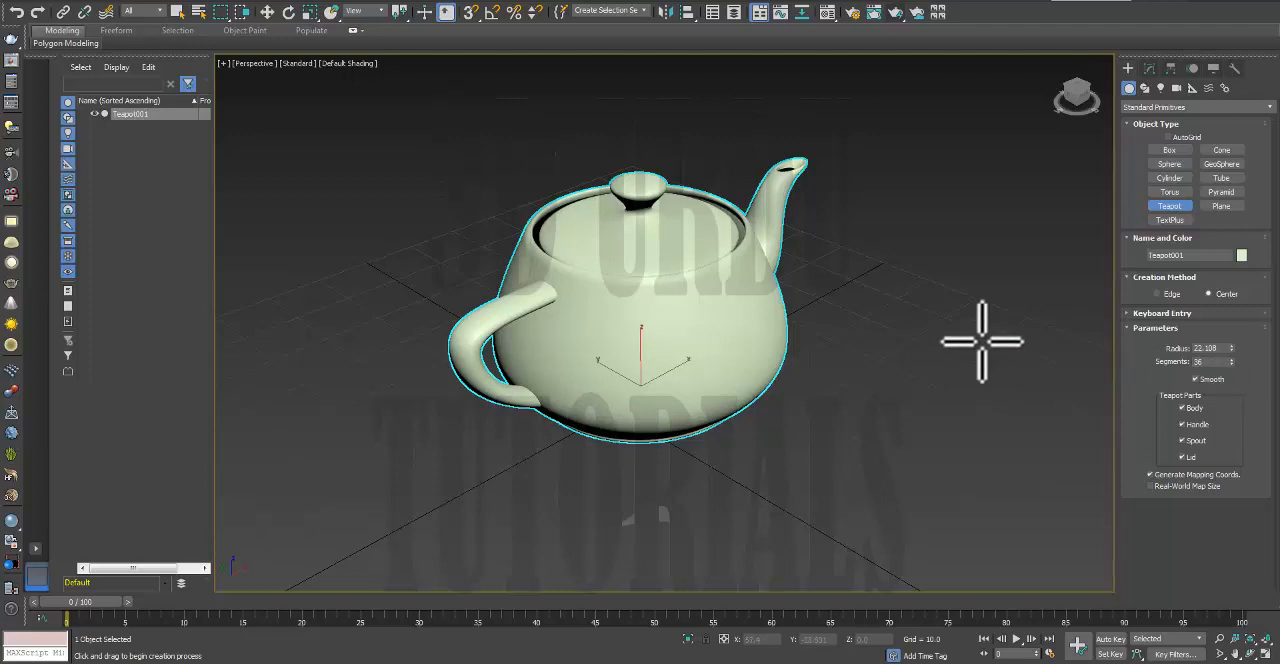
Step: Test-render the unlit teapot with V-Ray and close the frame buffer
click(895, 12)
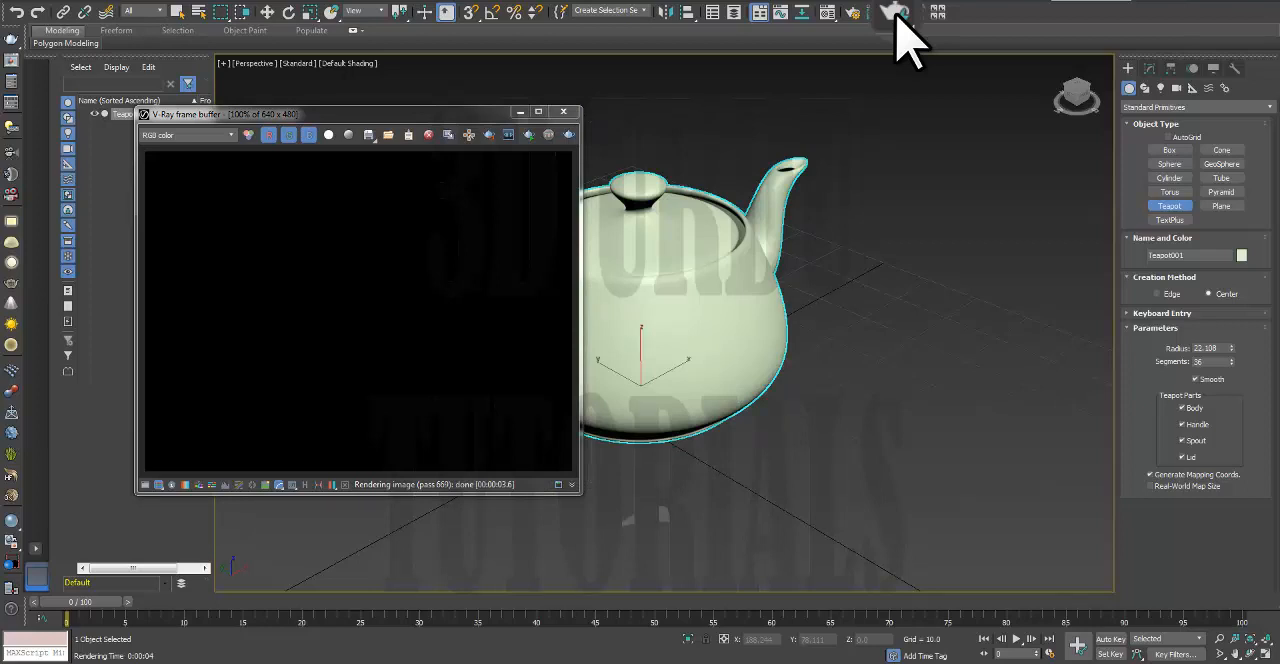
click(564, 112)
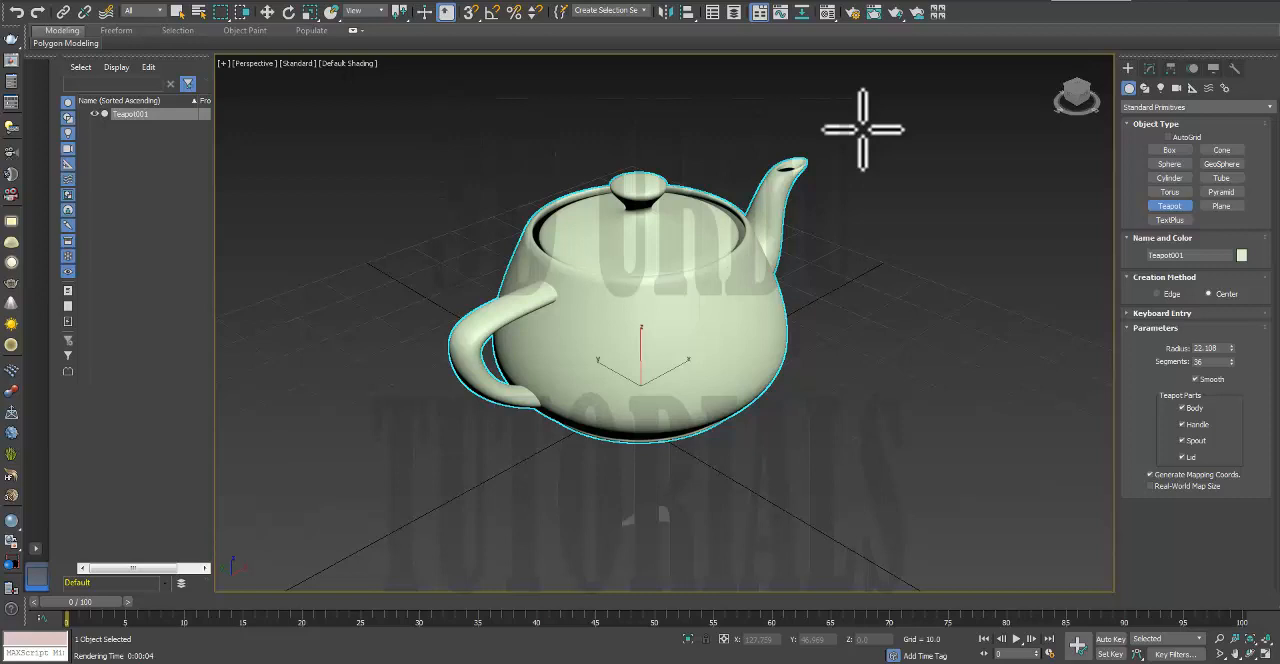
Step: In the four-view layout, create a VRayLight plane beside the teapot's handle in the Top view, half-length about 19.4 and half-width about 34.1
click(1161, 88)
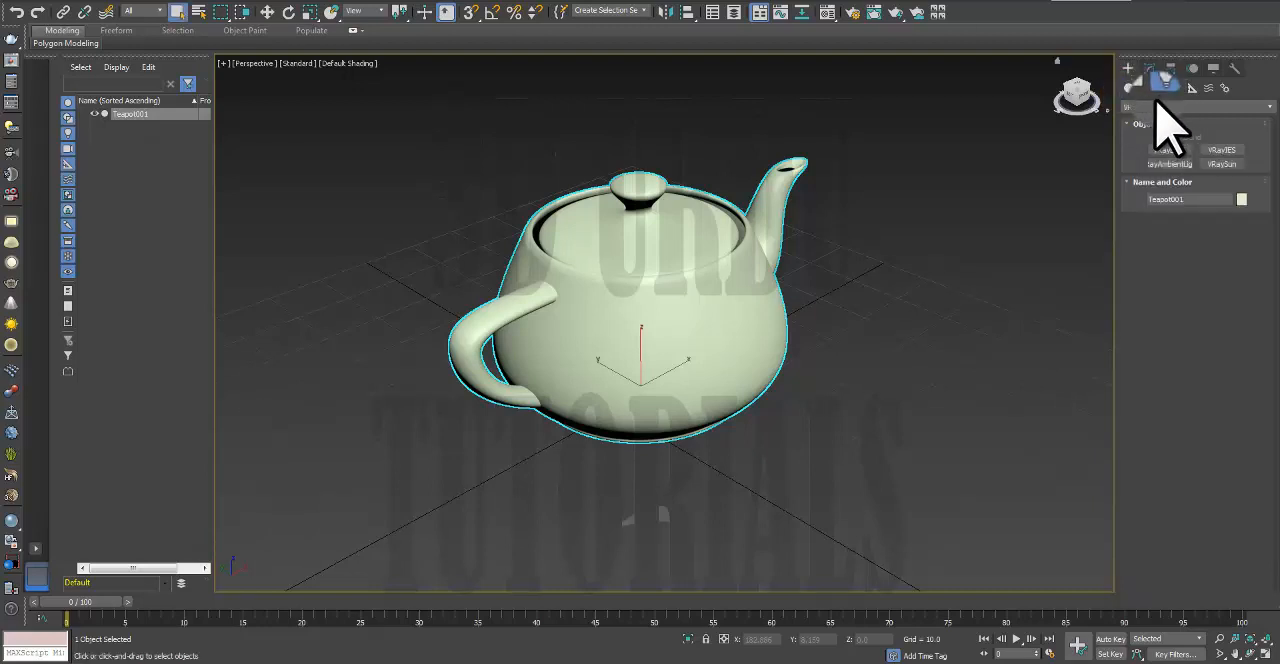
click(1155, 106)
click(1145, 120)
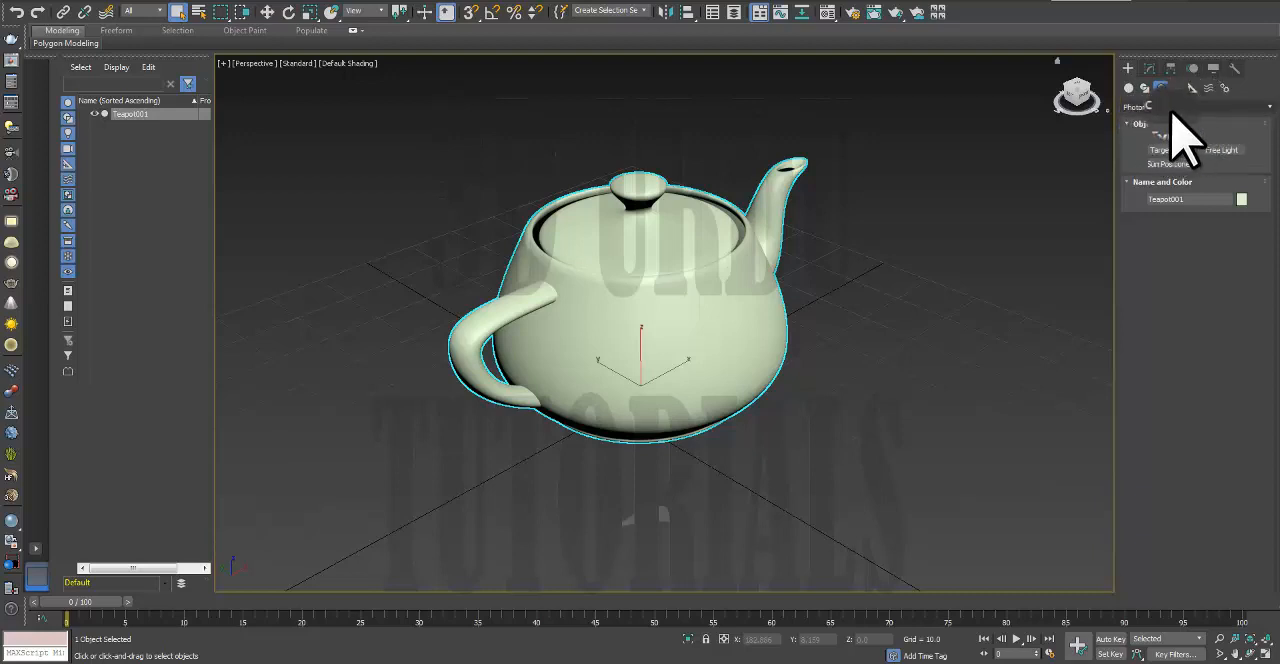
click(1172, 106)
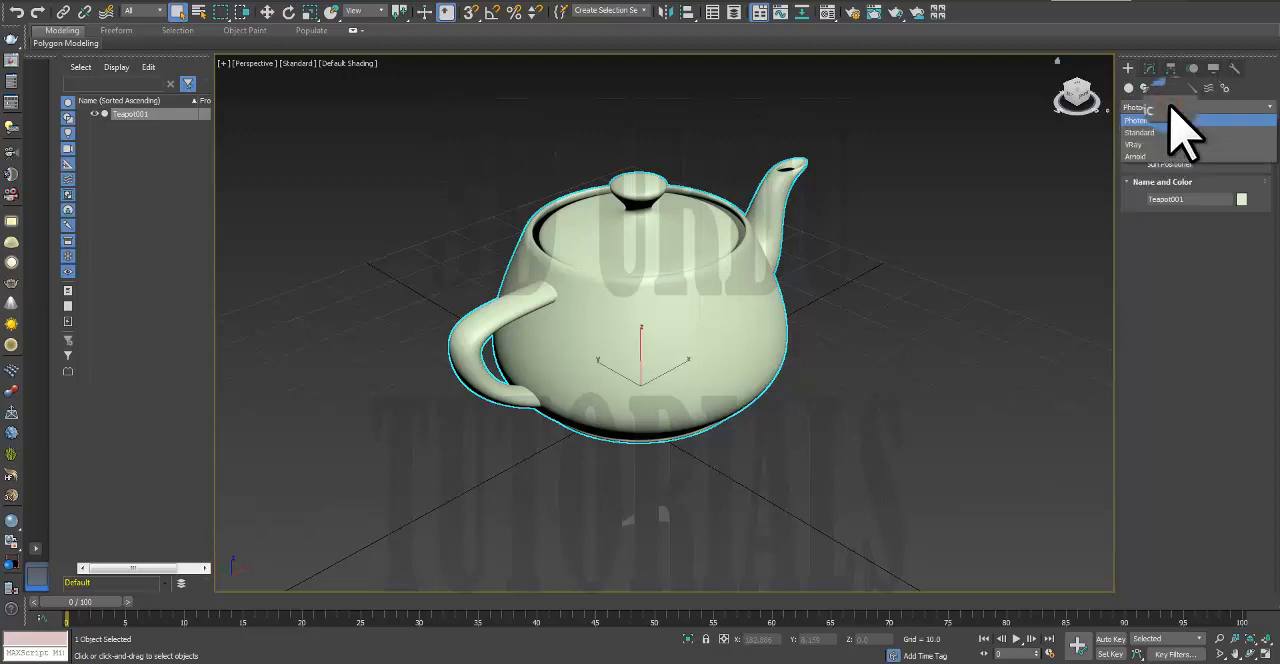
click(1168, 144)
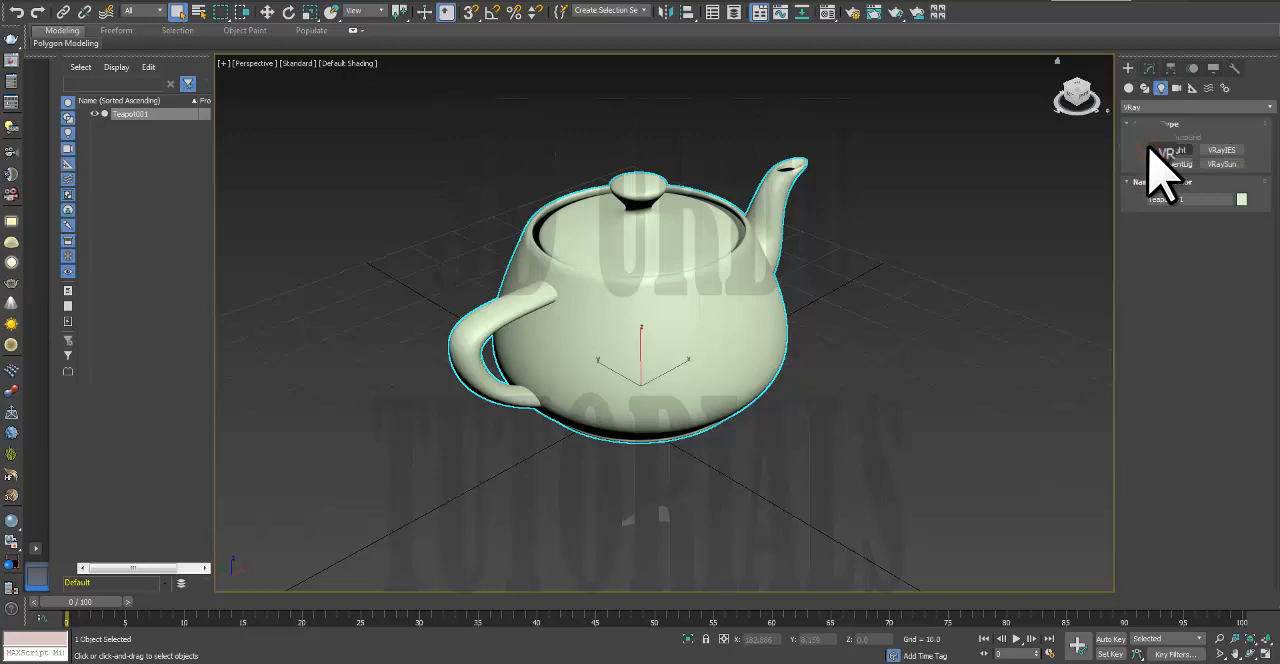
click(903, 343)
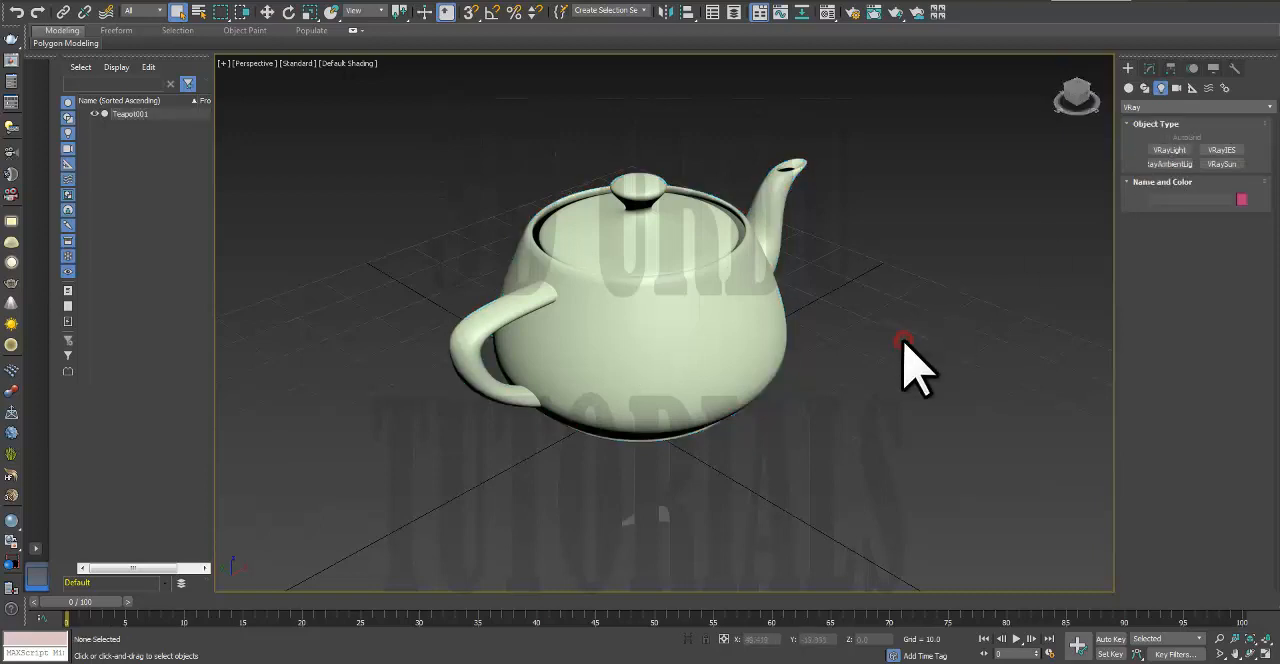
key(alt+w)
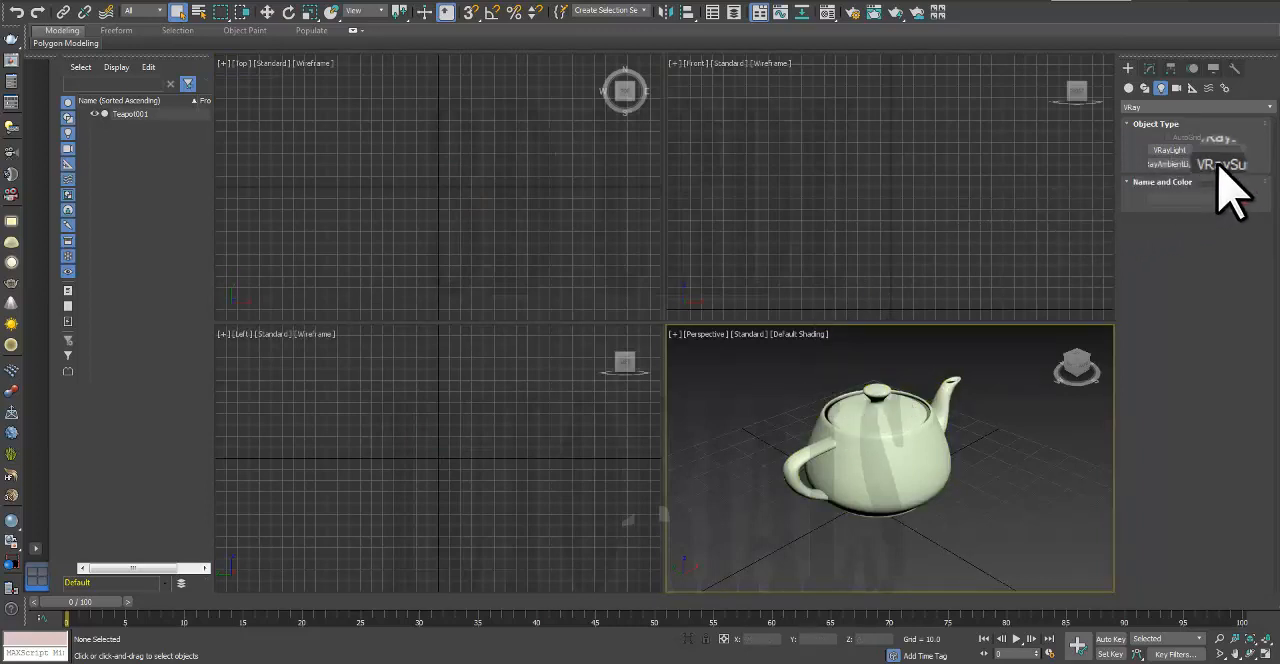
click(1168, 148)
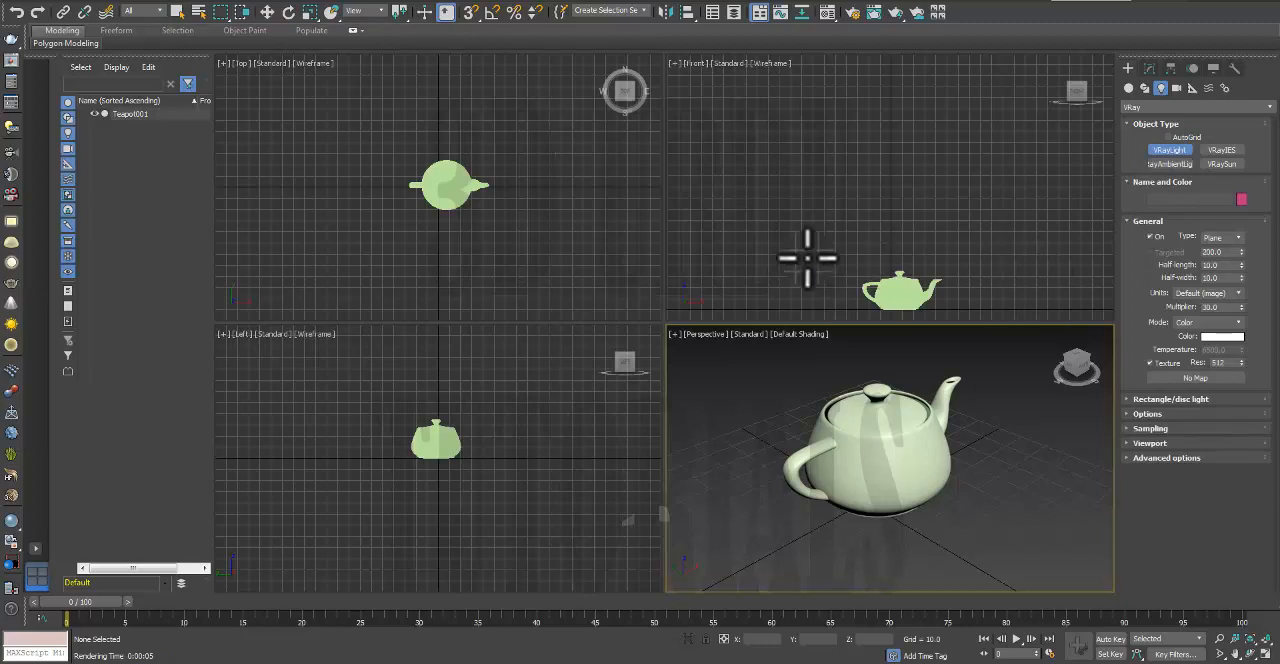
drag(354, 155, 394, 228)
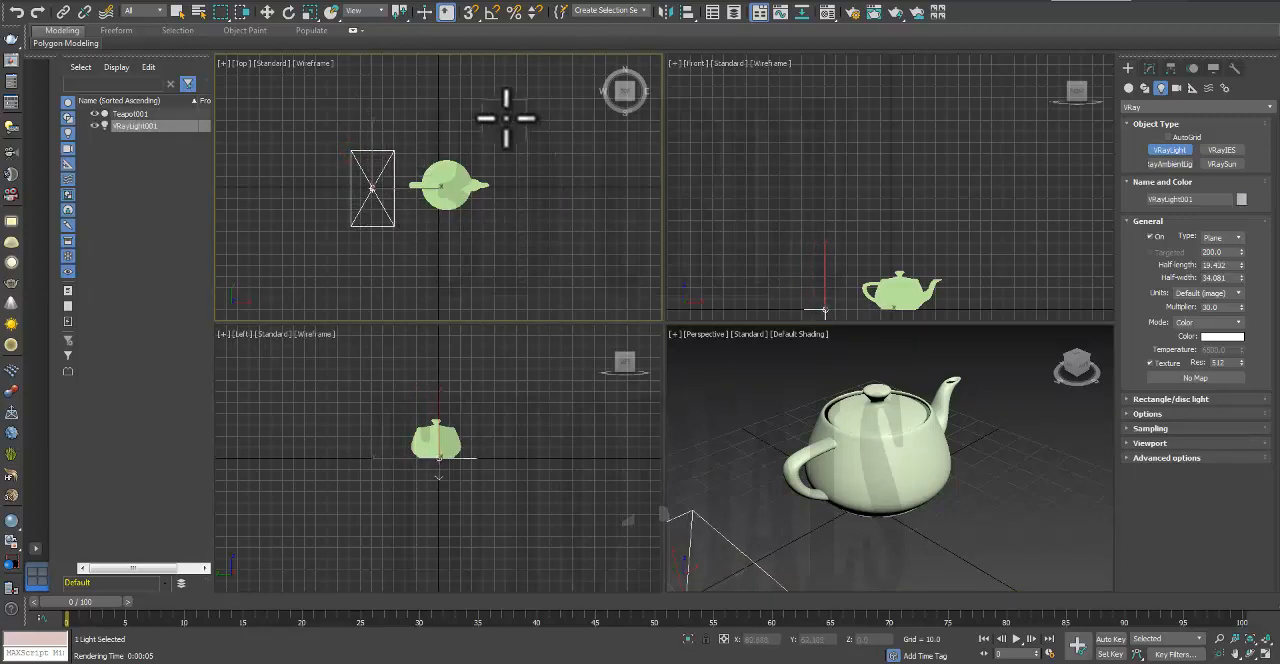
Step: Raise the V-Ray light to a height of about 132 in the Front view and tilt it toward the teapot
click(268, 12)
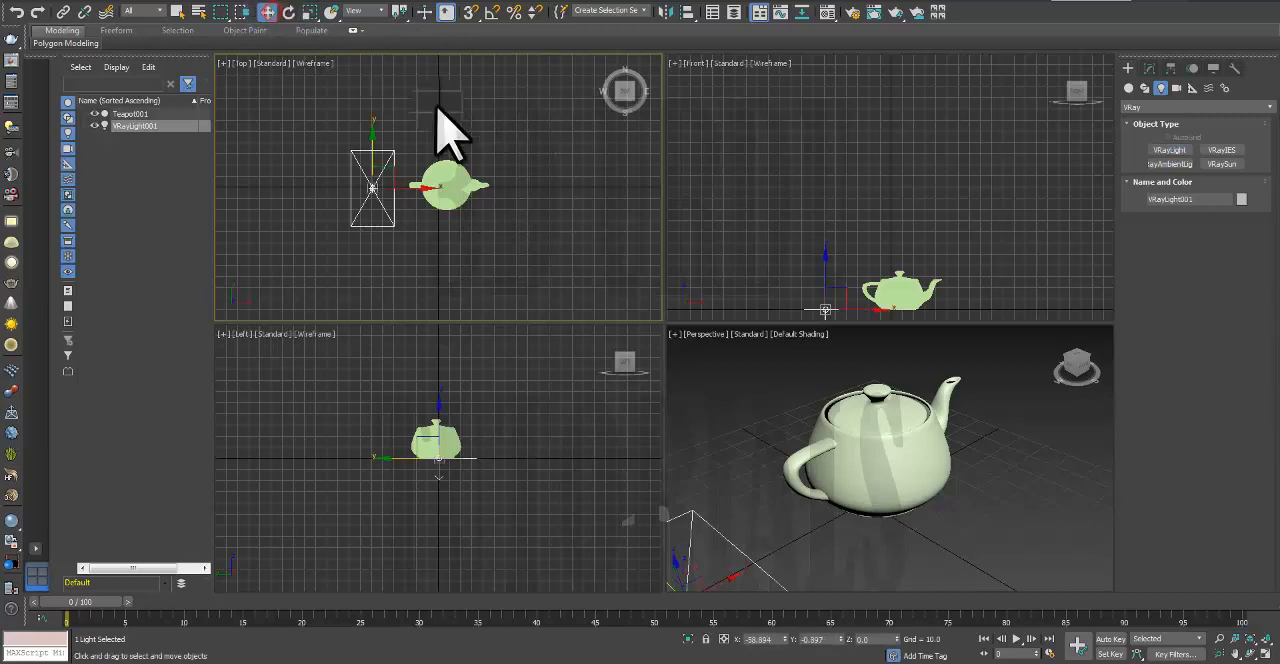
click(828, 292)
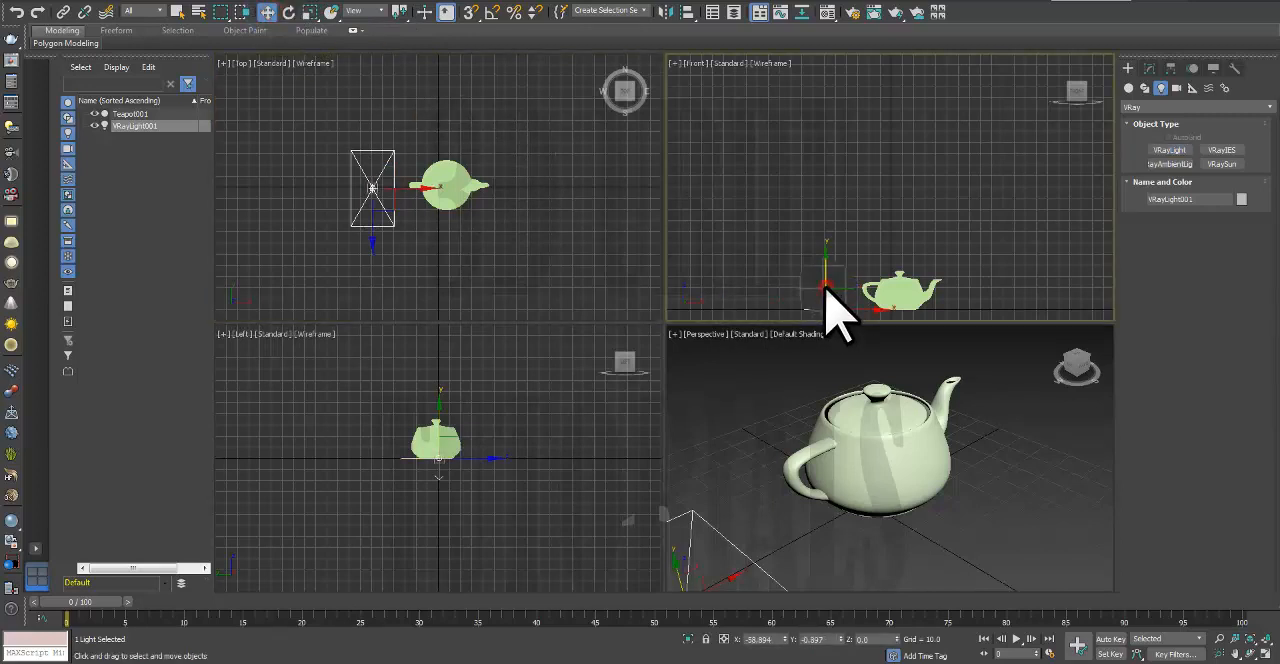
drag(826, 282, 826, 132)
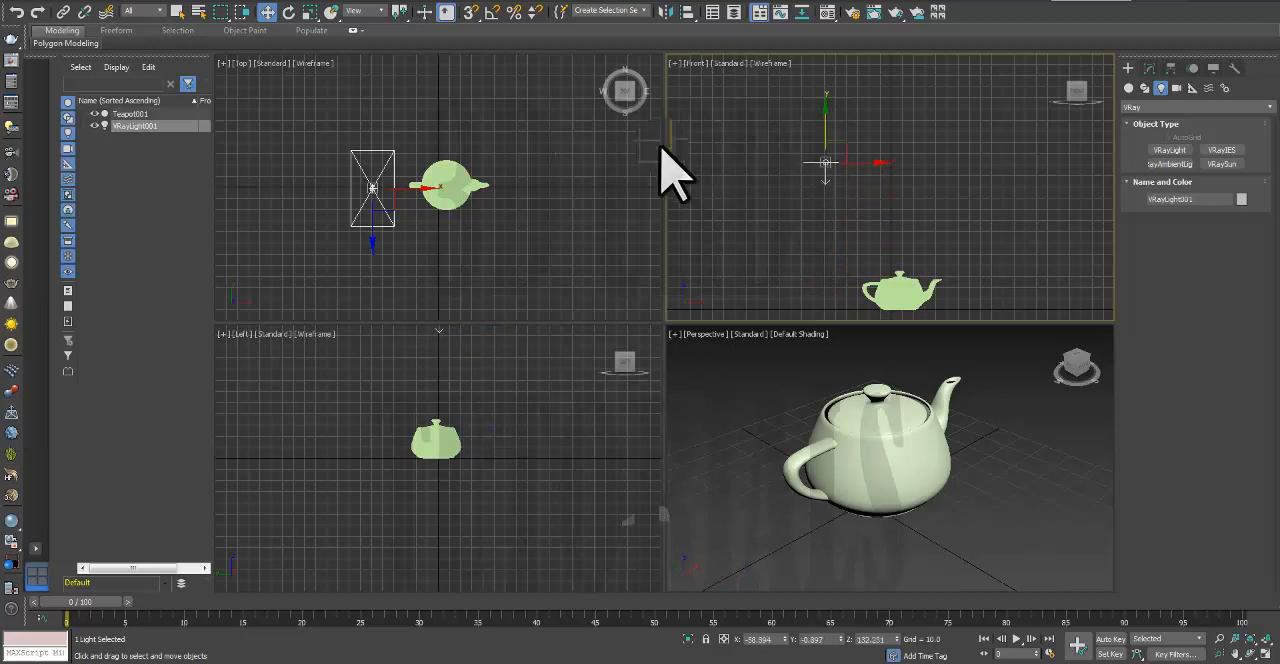
click(289, 12)
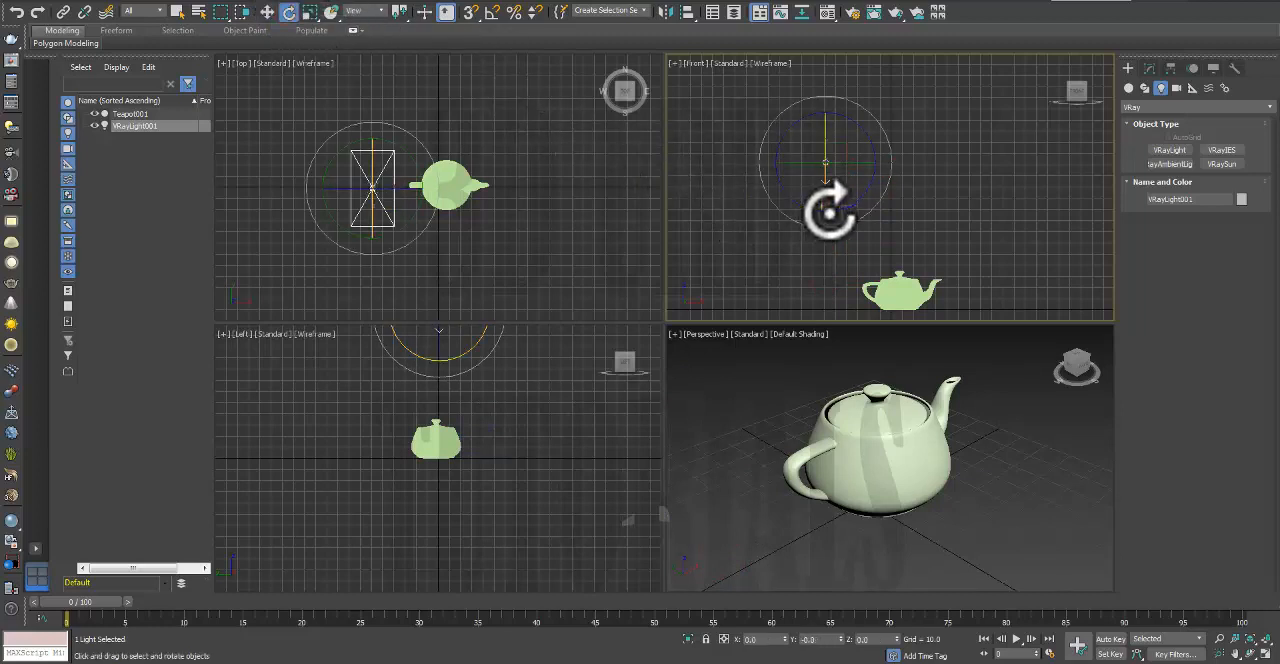
drag(837, 209, 866, 196)
Step: Render the Perspective view with the V-Ray light in place and close the frame buffer
click(750, 398)
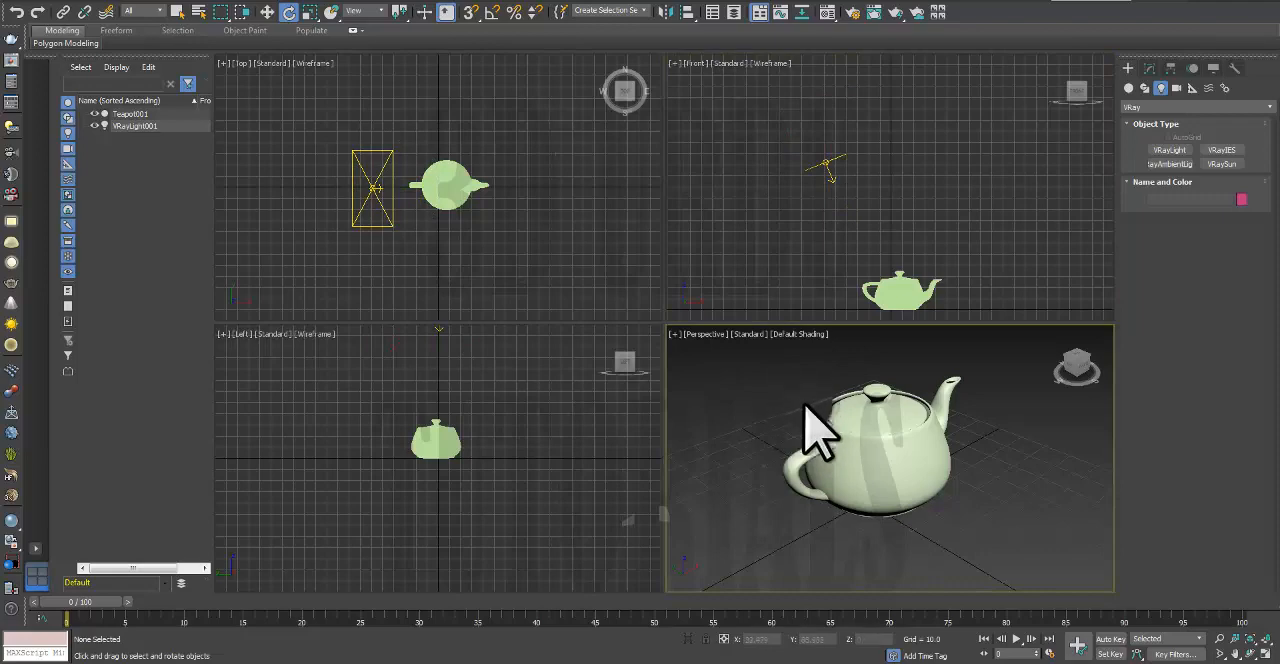
click(895, 14)
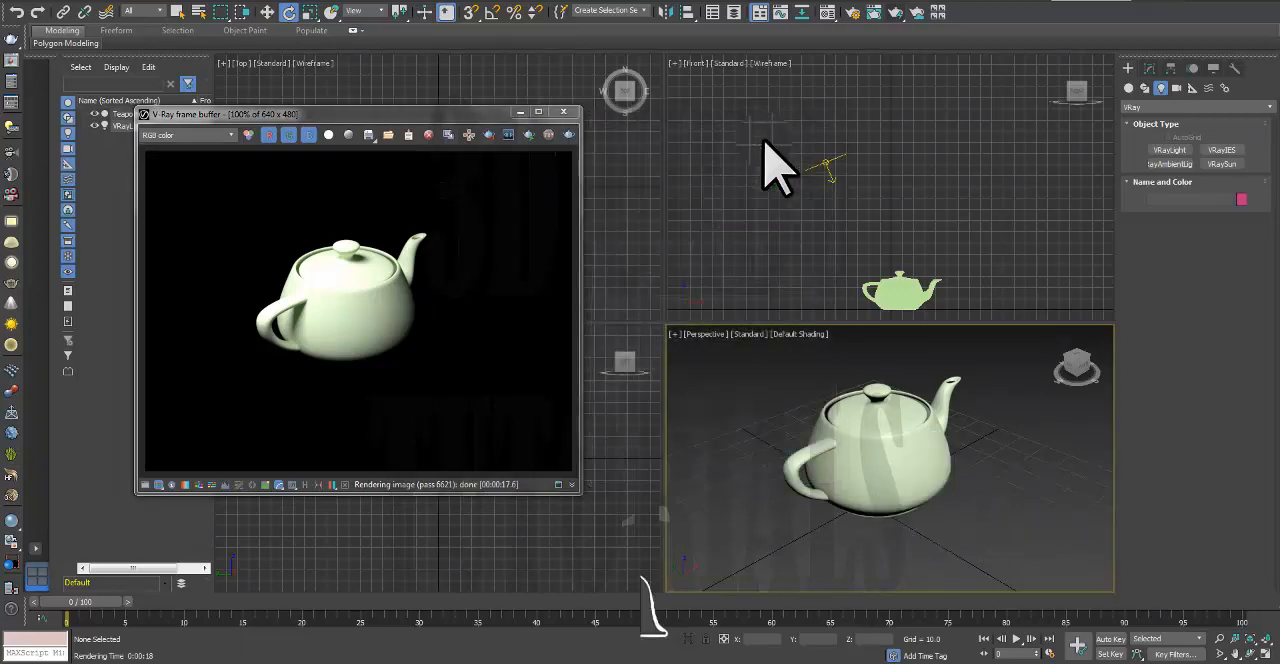
click(565, 110)
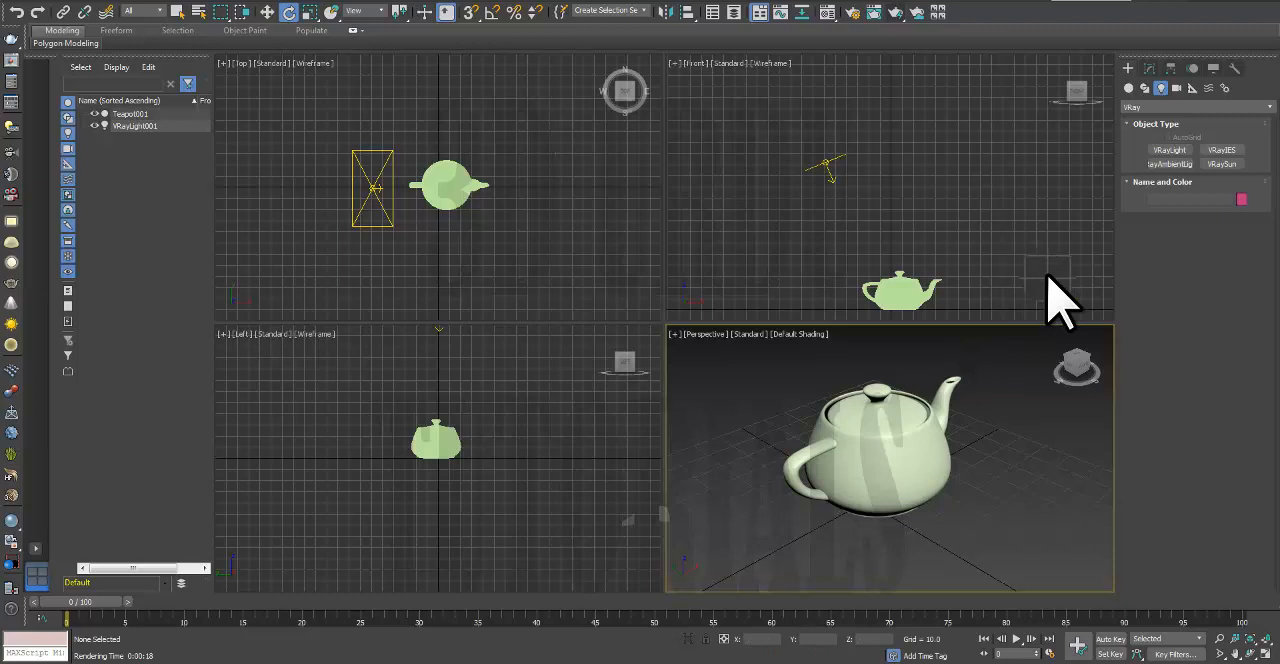
Step: Create a VRayPlane on the ground beside the teapot's spout in the Perspective view
click(1128, 89)
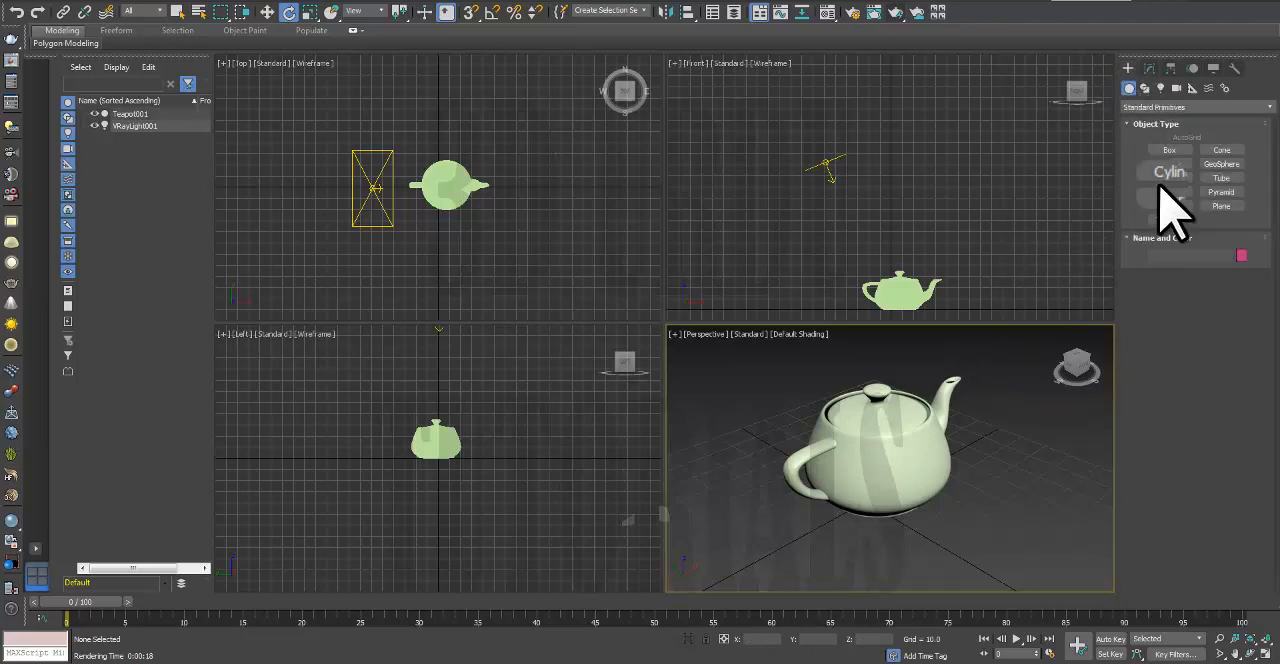
click(1146, 107)
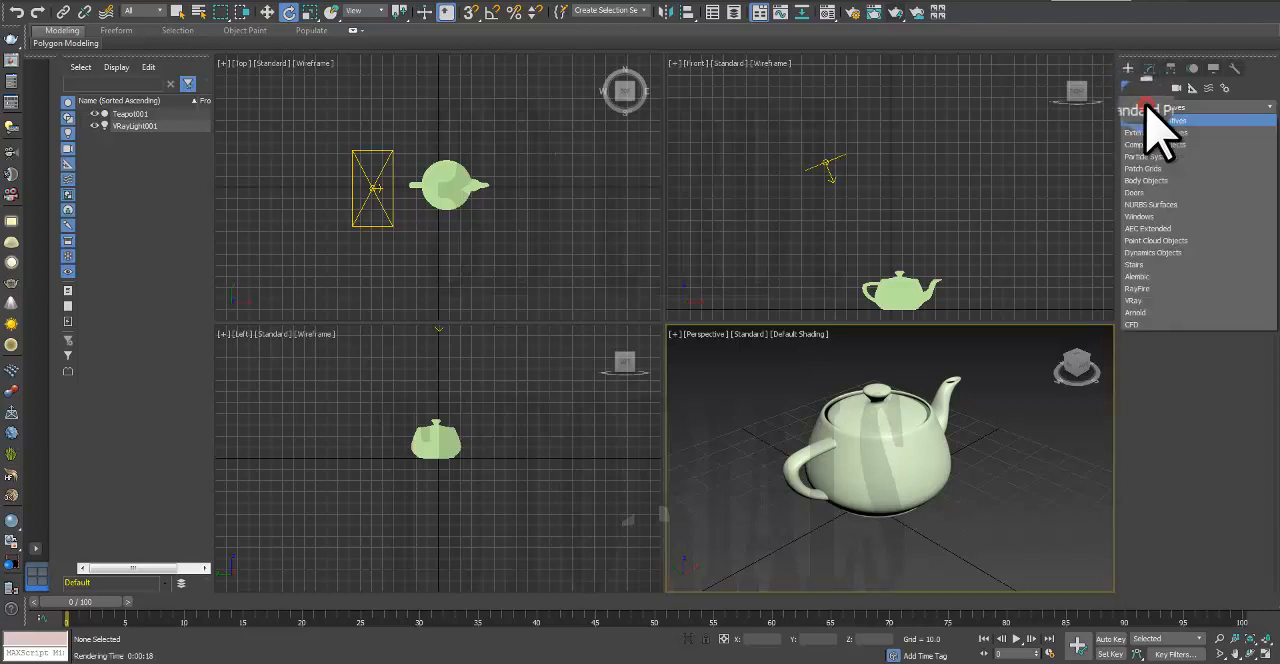
click(1132, 299)
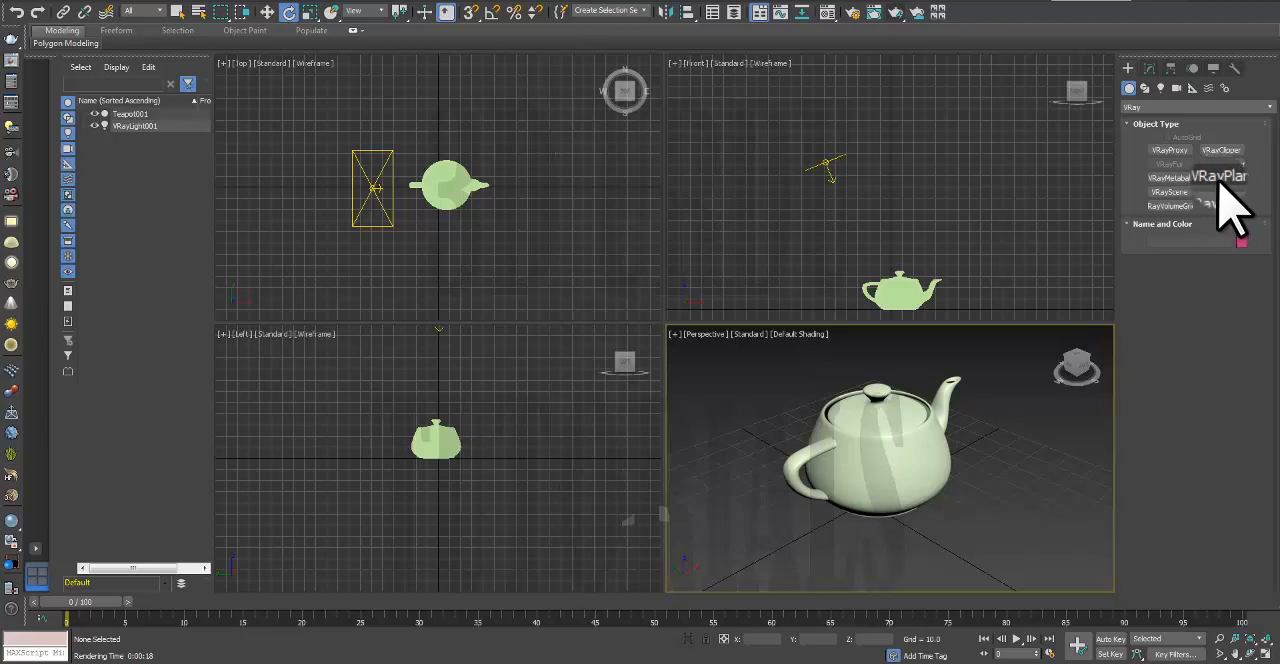
click(1220, 177)
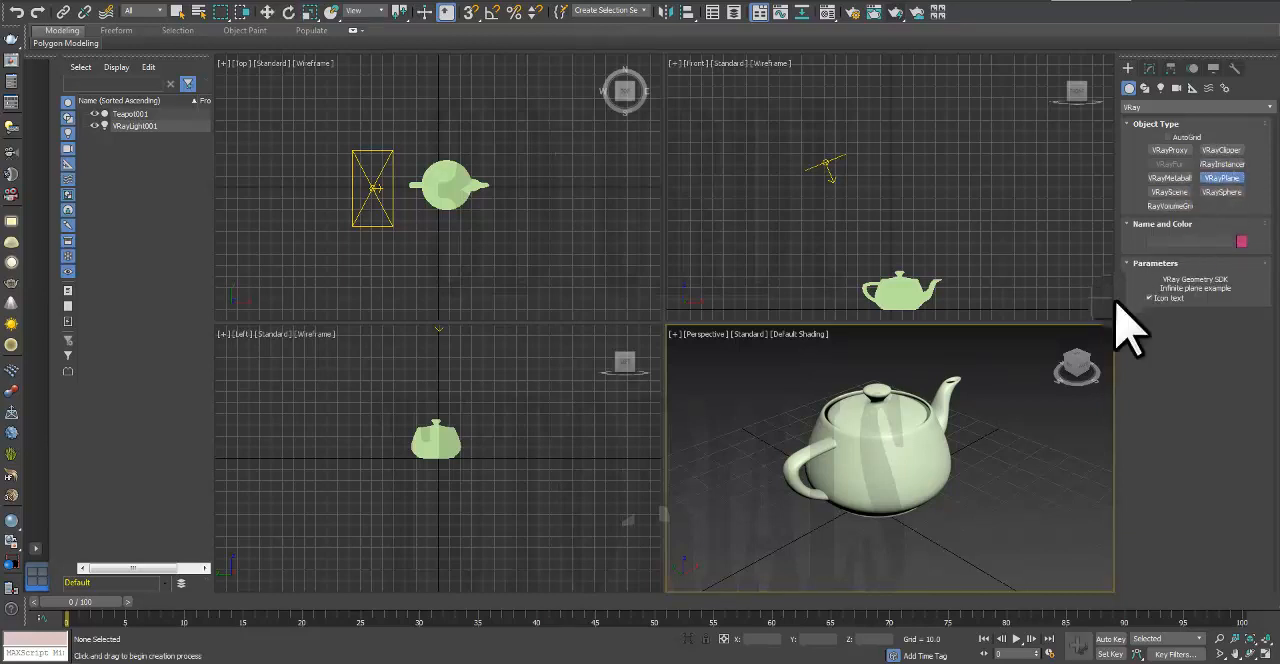
click(1076, 509)
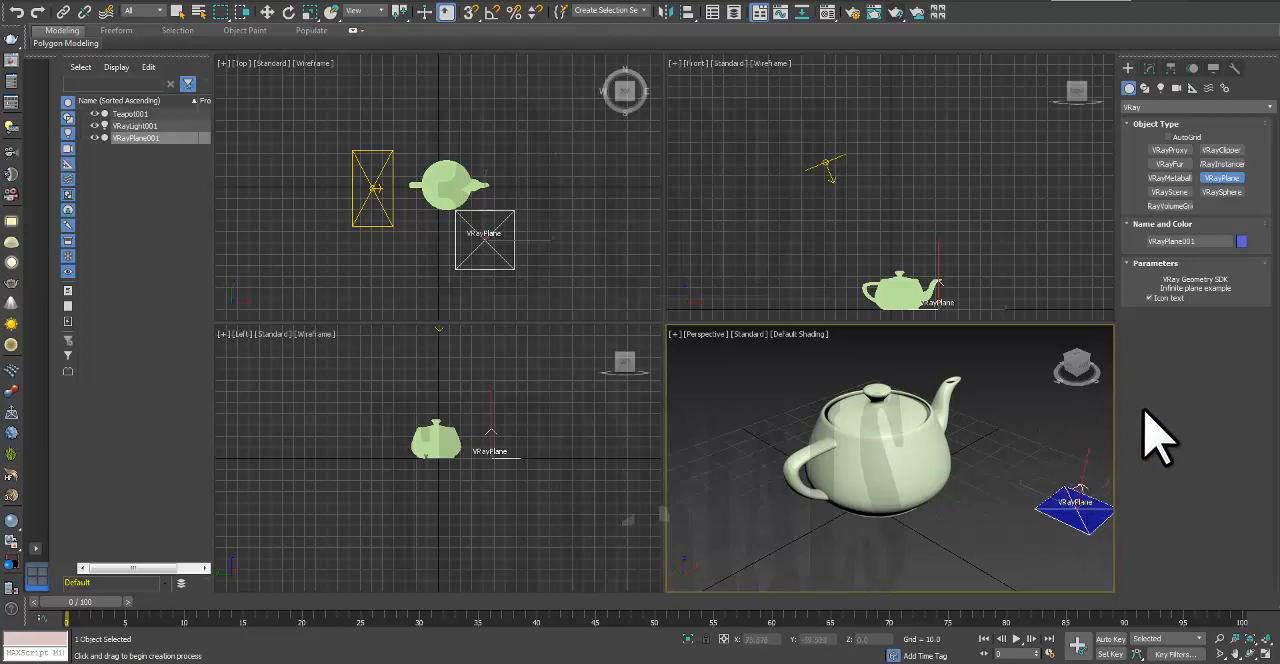
Step: Set the VRayPlane's object color to yellow, run a short test render and close the frame buffer
click(1240, 241)
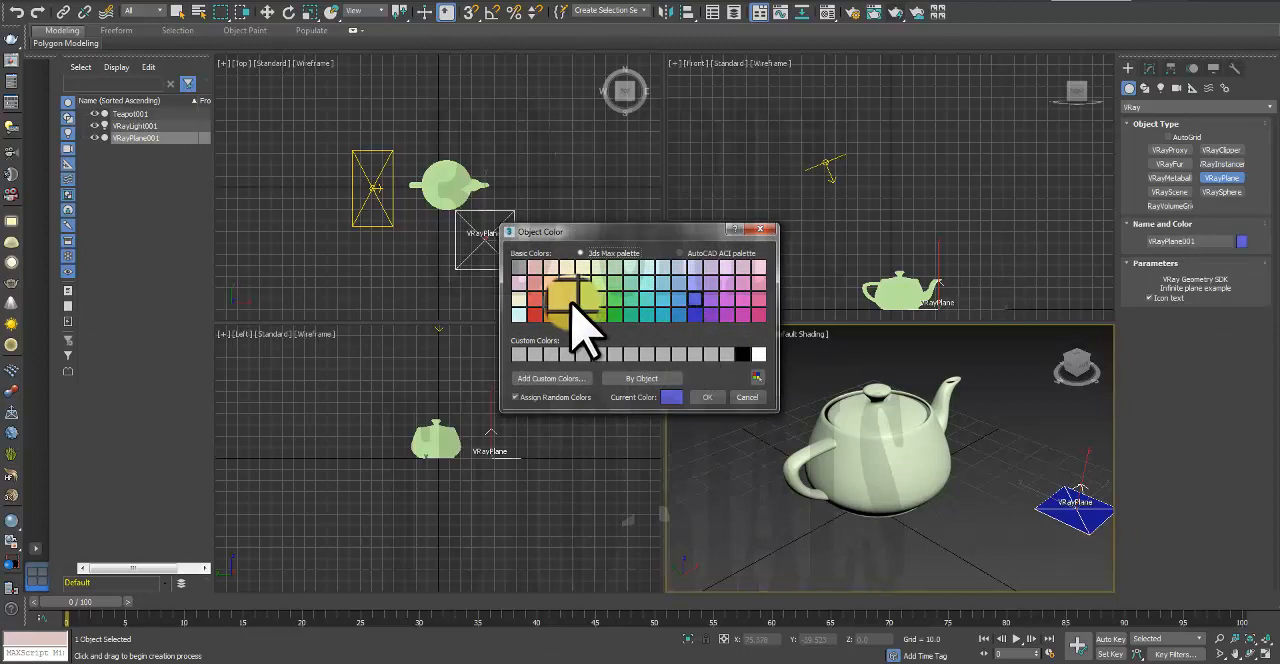
click(710, 395)
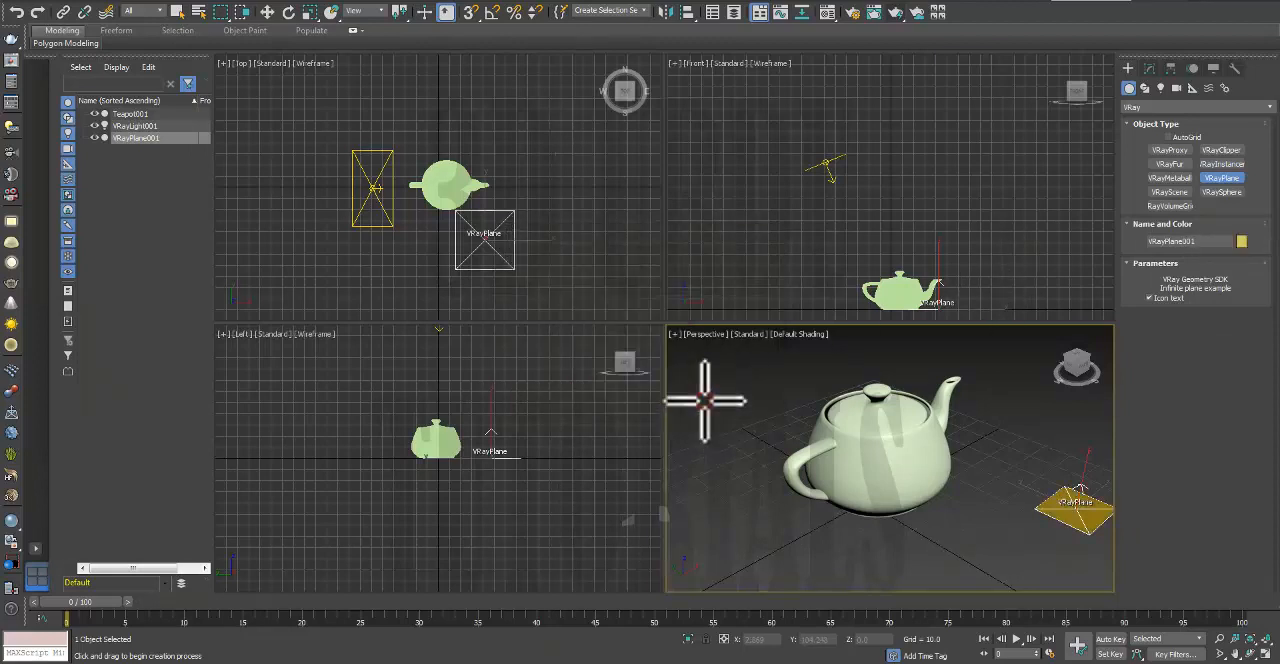
click(895, 12)
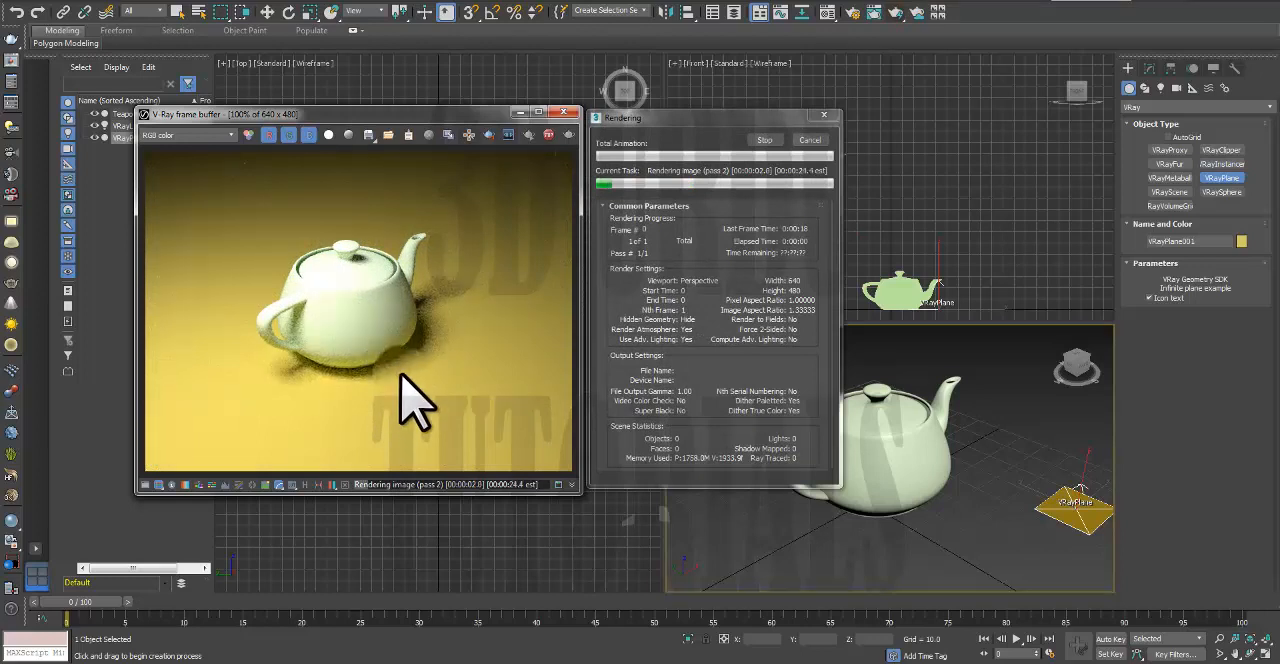
click(758, 134)
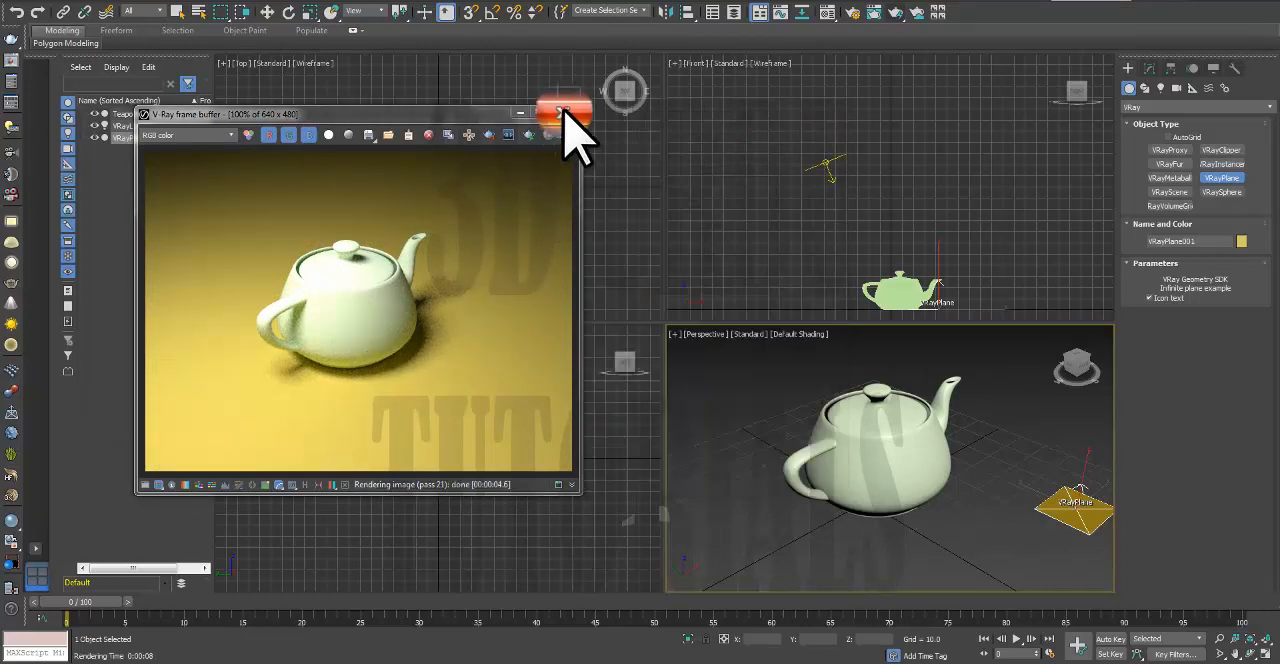
click(564, 111)
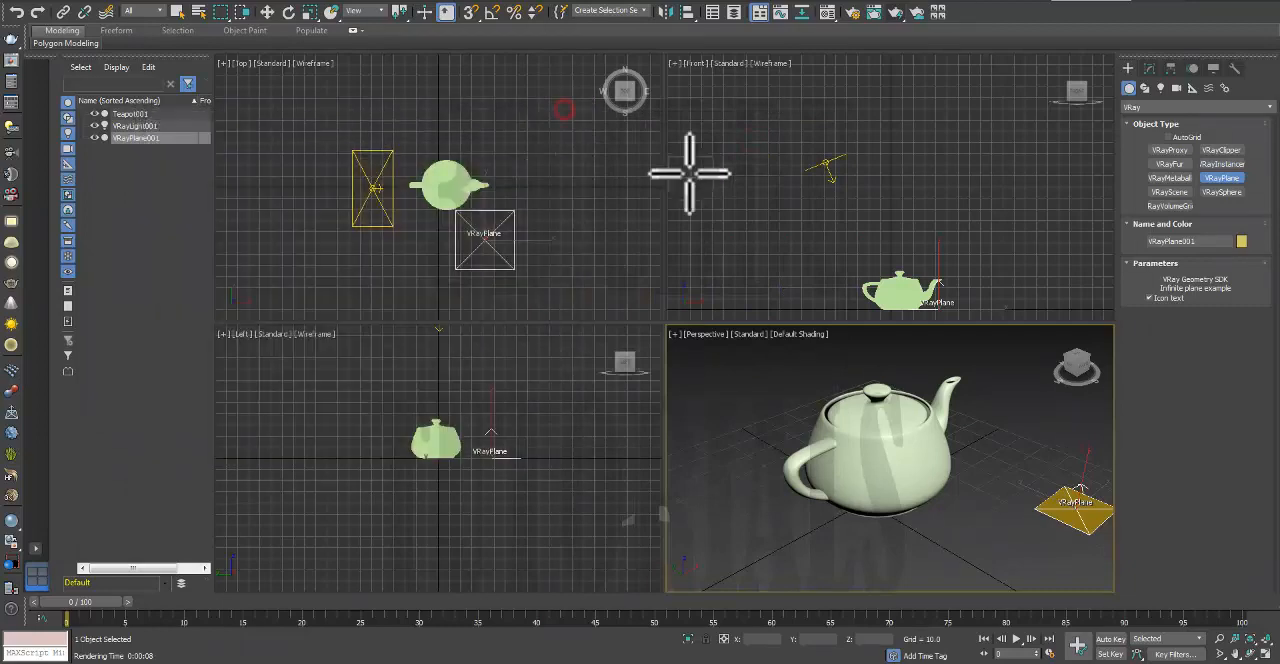
Step: Change the VRayPlane's object color to dark blue, test-render the Perspective view briefly and close the frame buffer
click(1242, 242)
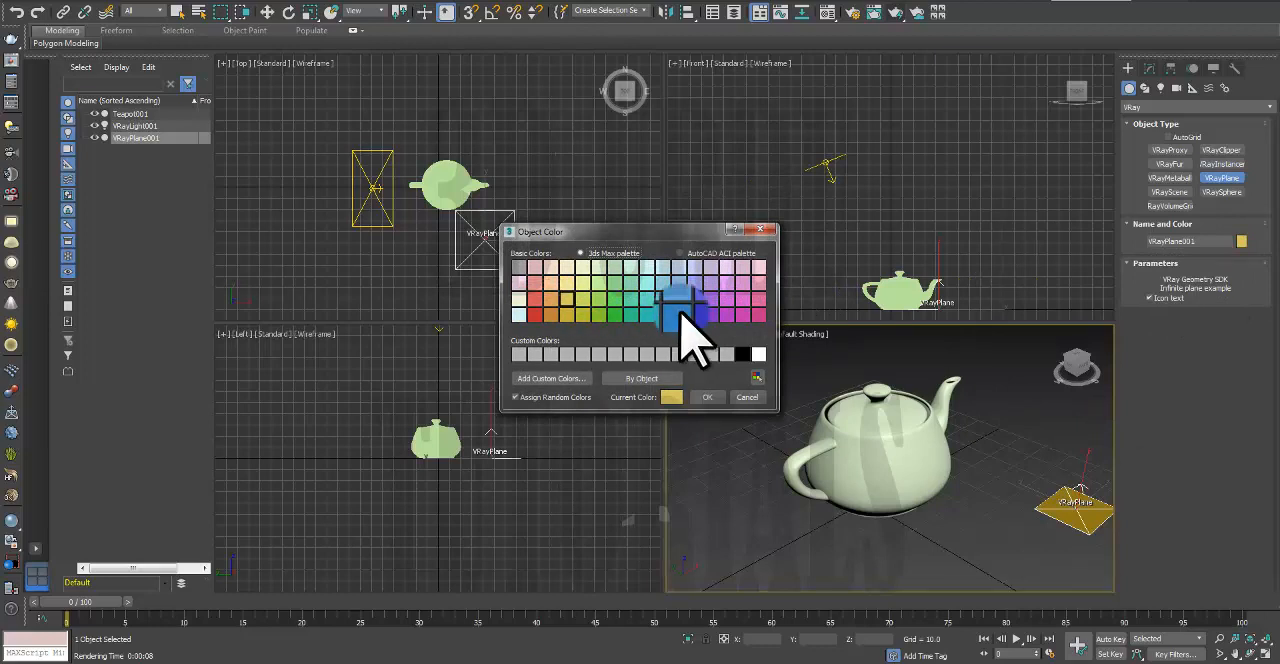
click(705, 398)
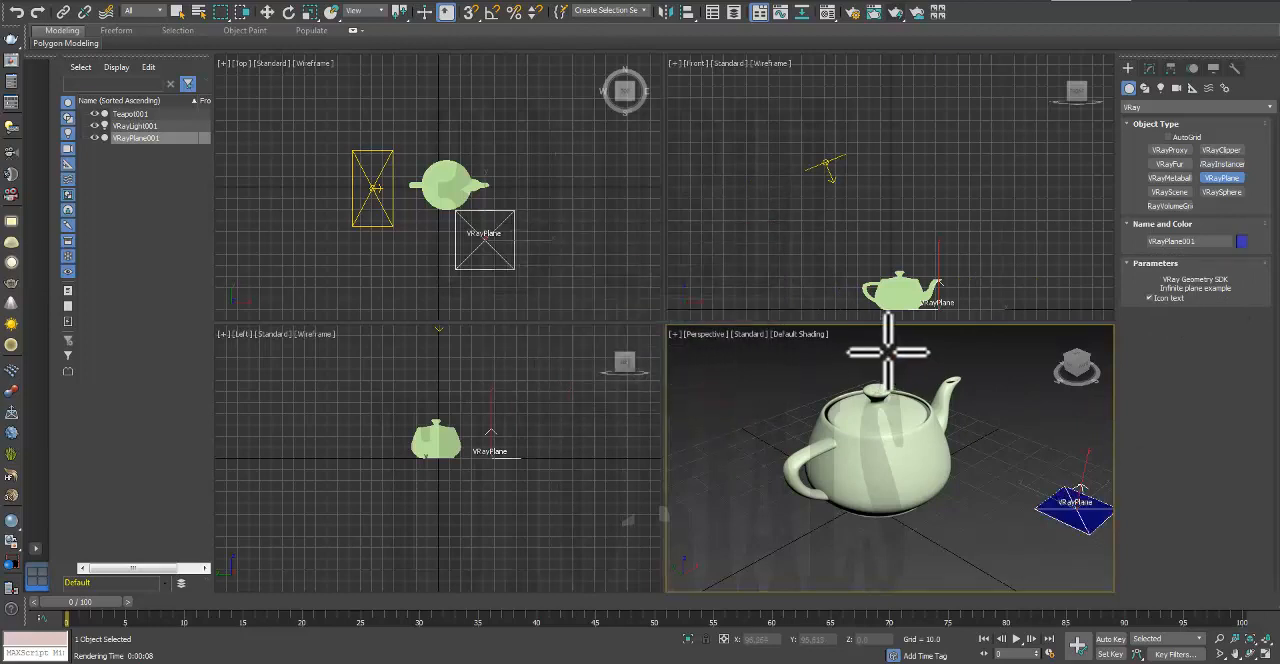
click(897, 12)
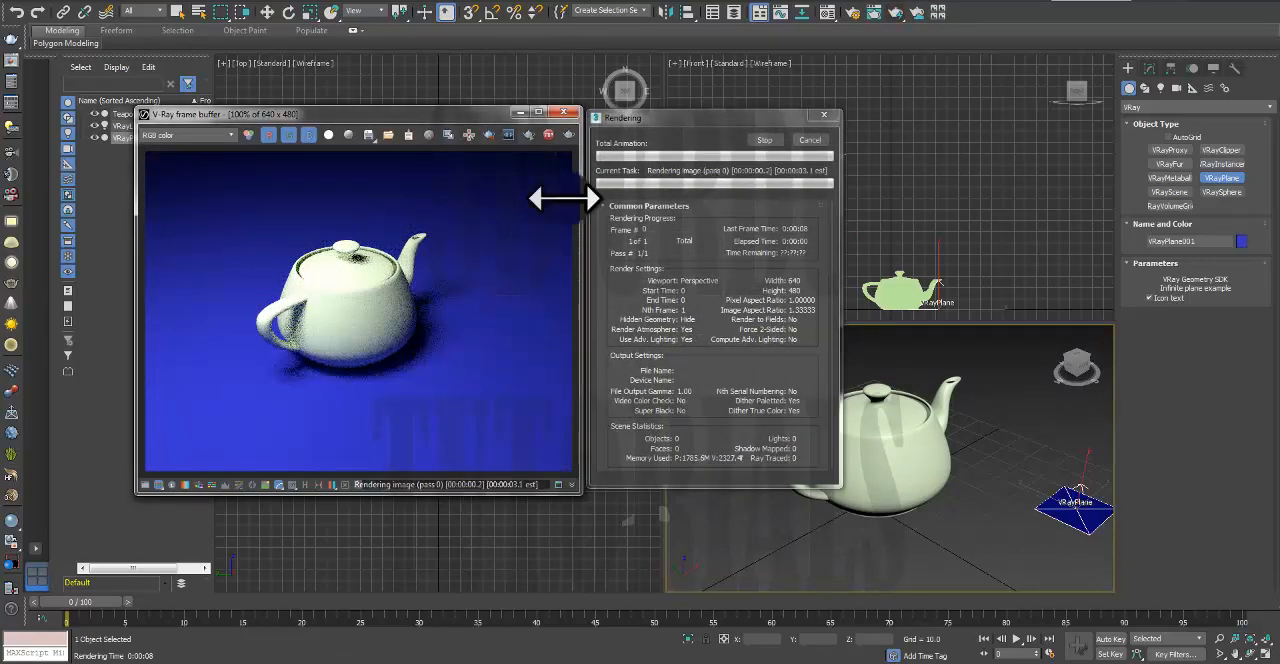
click(769, 141)
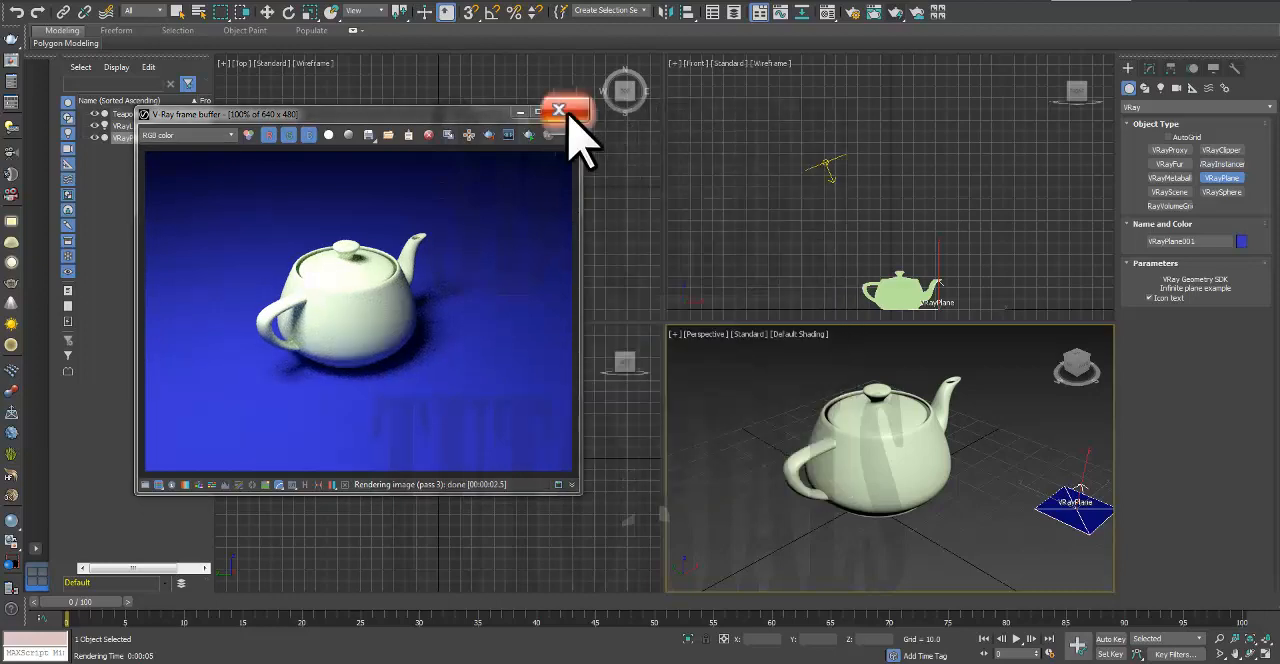
click(558, 110)
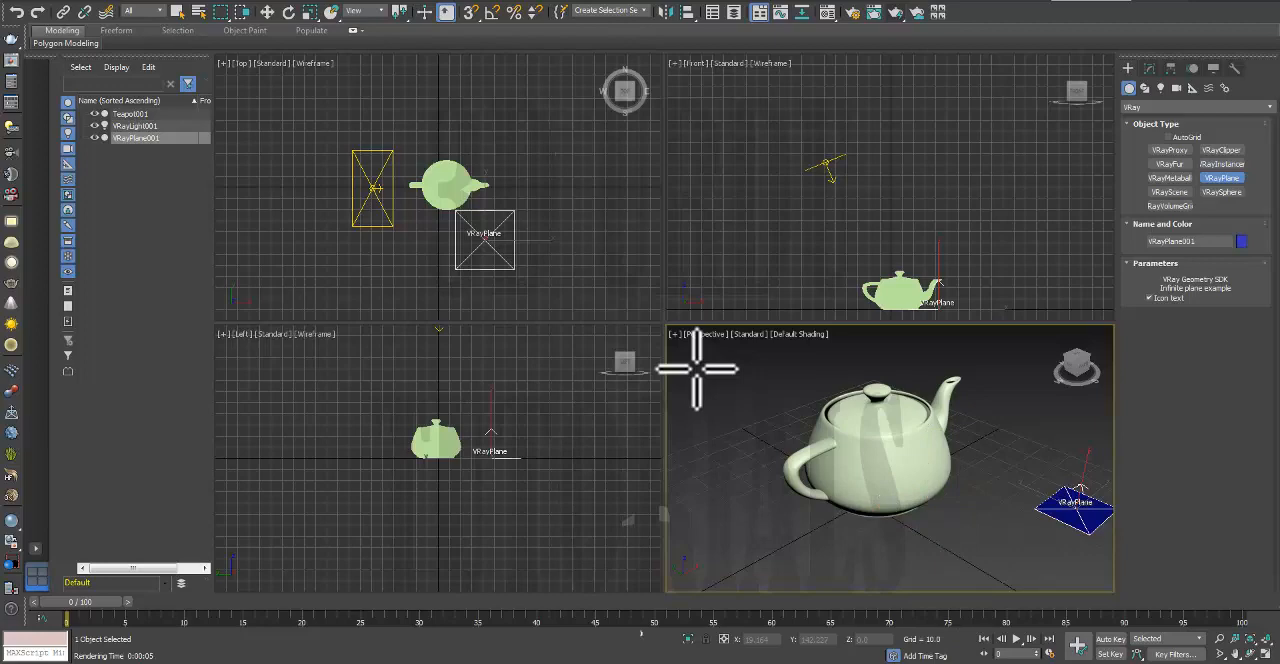
Step: Open the Material Editor and assign the transparent teal Material #1 to the teapot
key(m)
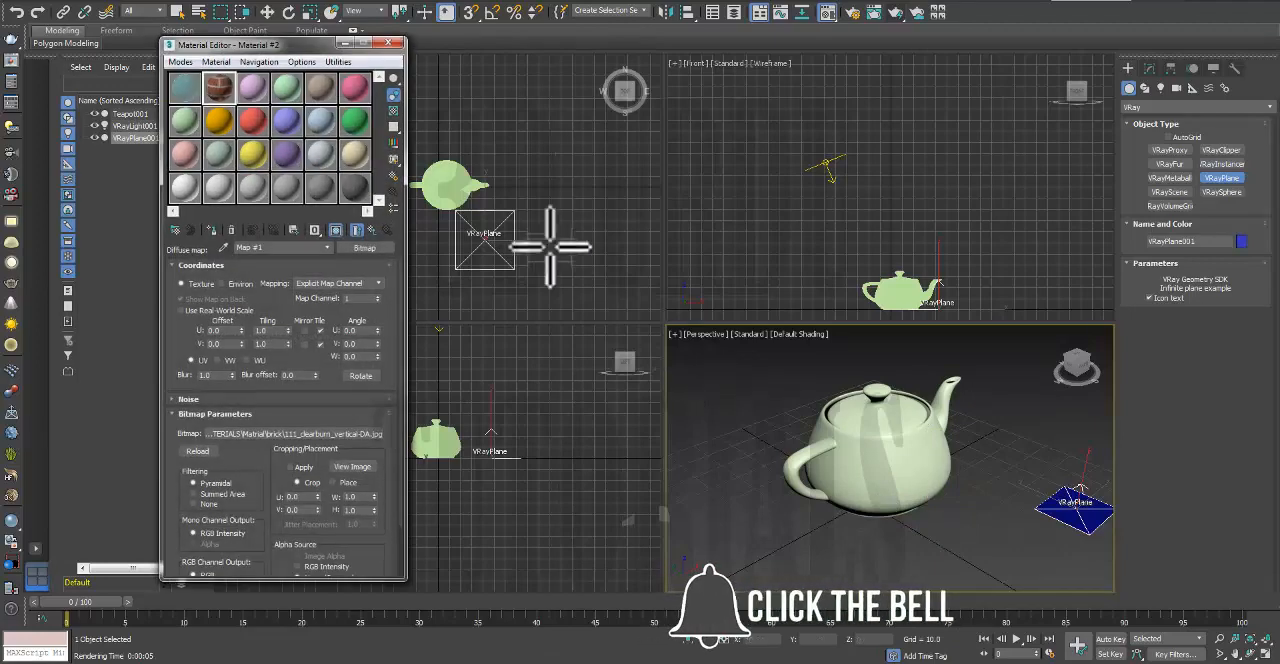
click(382, 40)
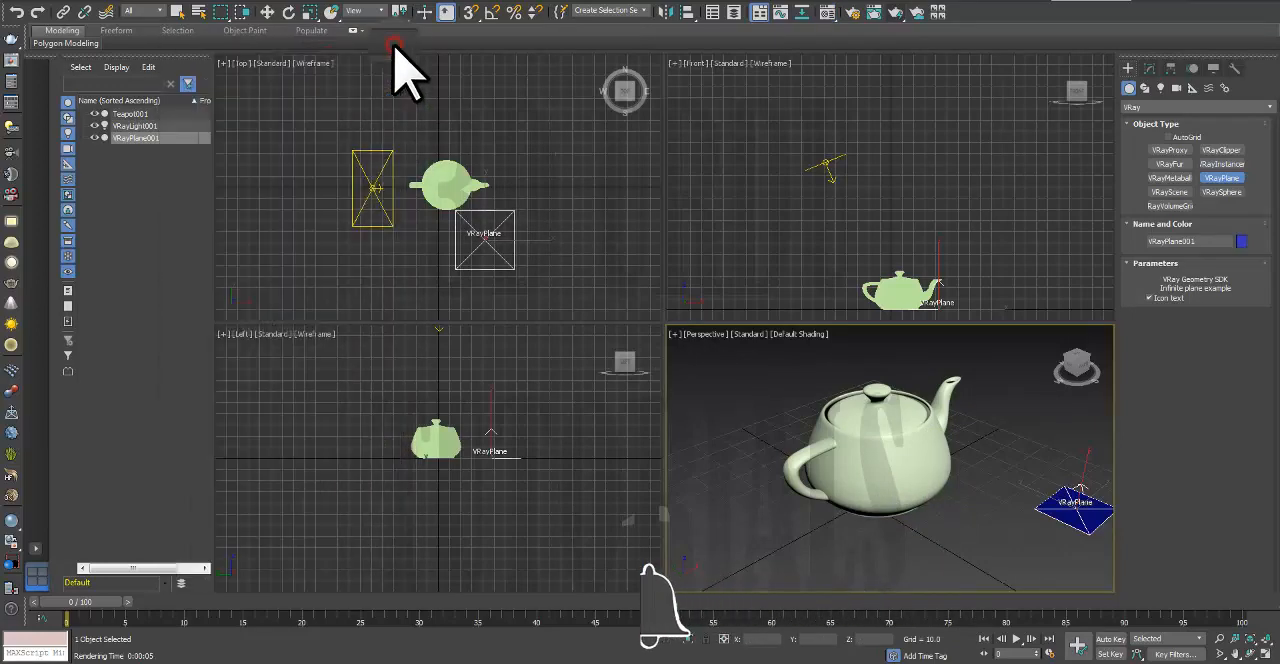
click(822, 14)
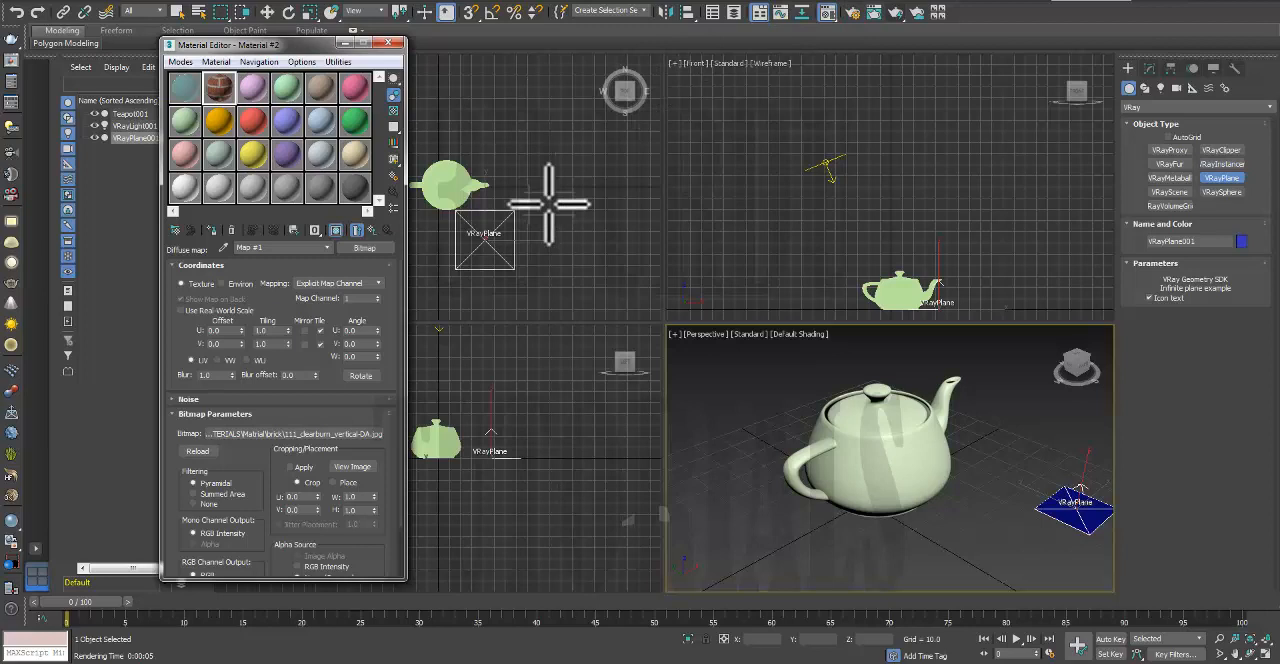
click(187, 88)
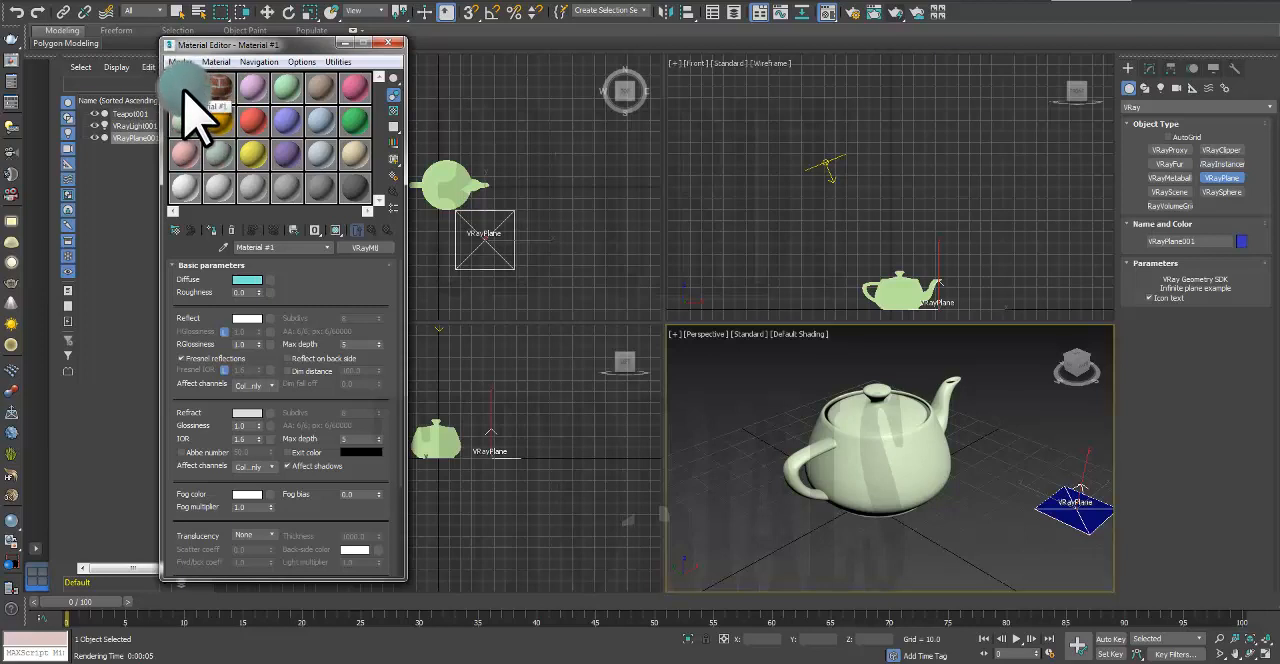
drag(185, 90, 837, 461)
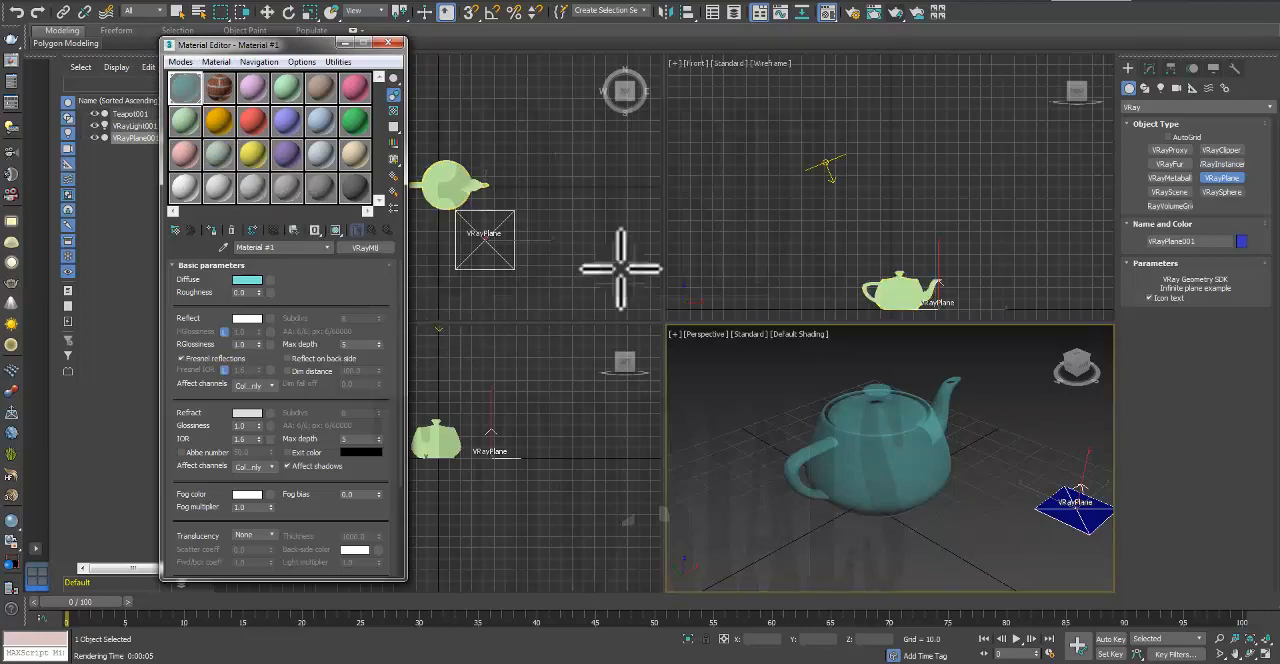
Step: Render the teal glass teapot from the rendered frame window, stop the render early and close both render windows
click(868, 13)
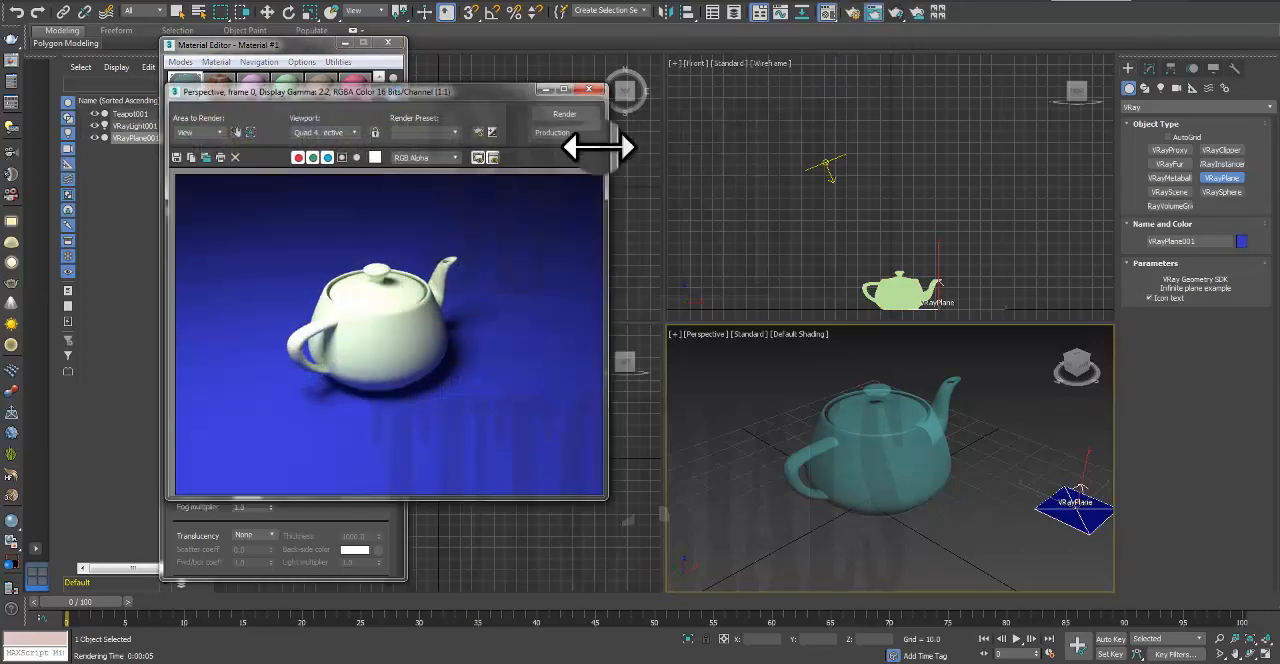
click(563, 113)
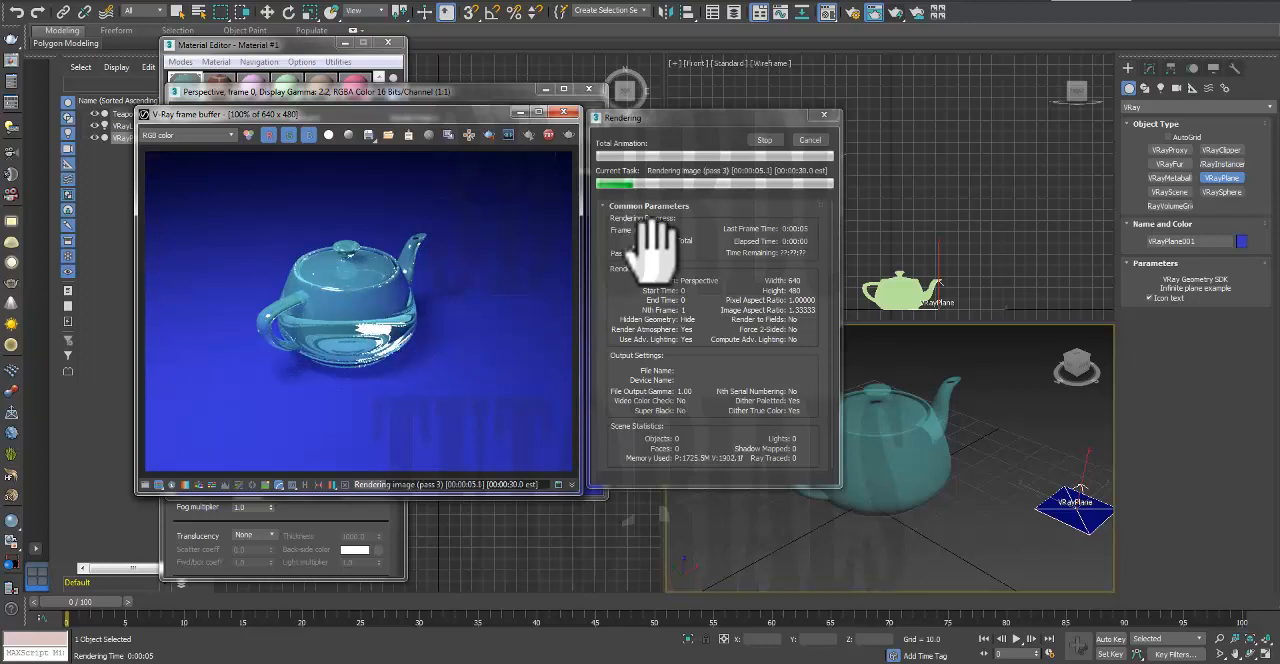
click(773, 142)
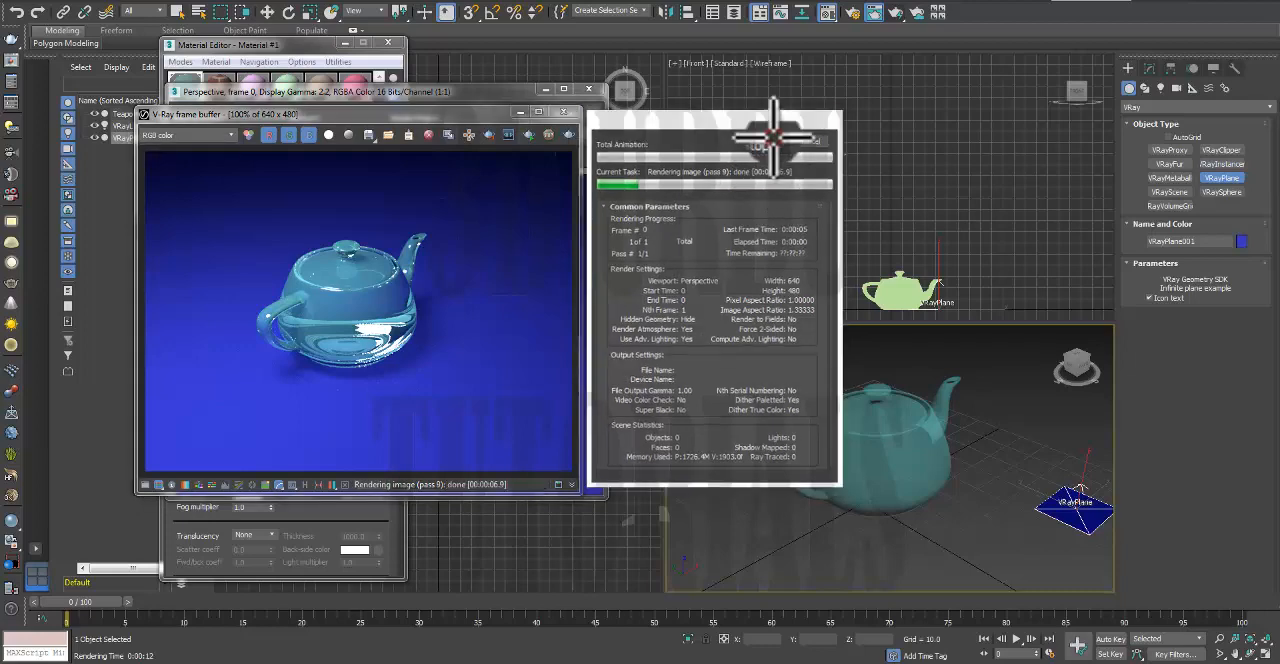
click(565, 113)
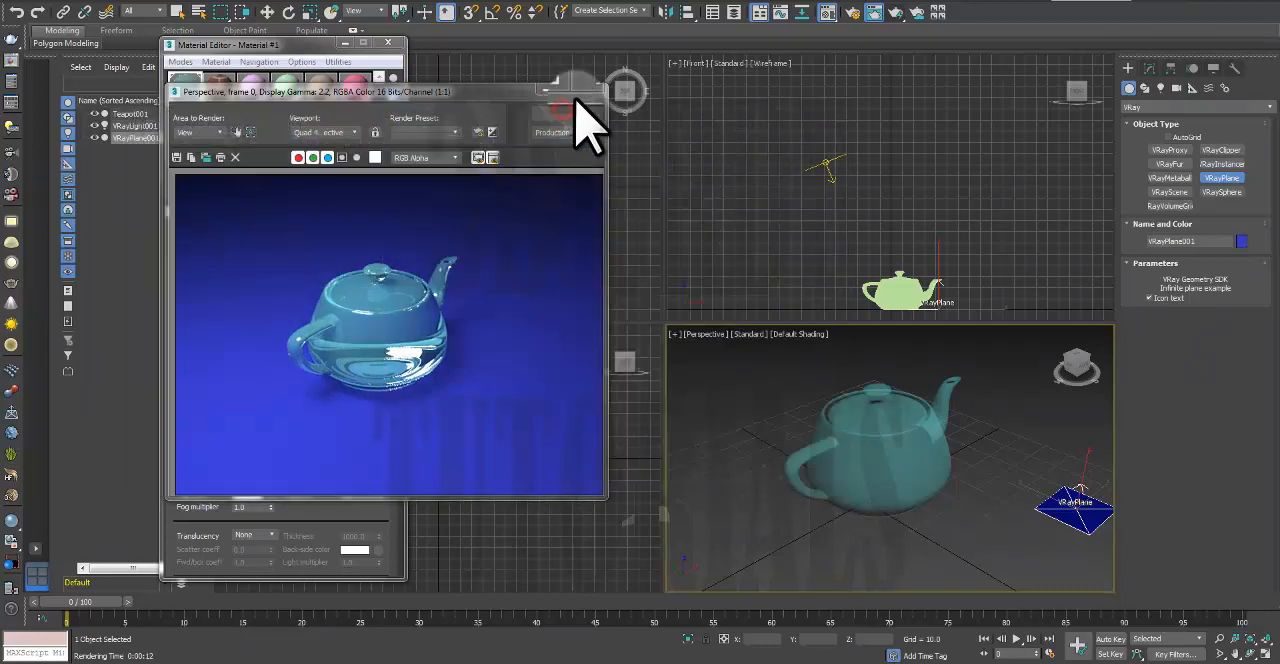
click(588, 90)
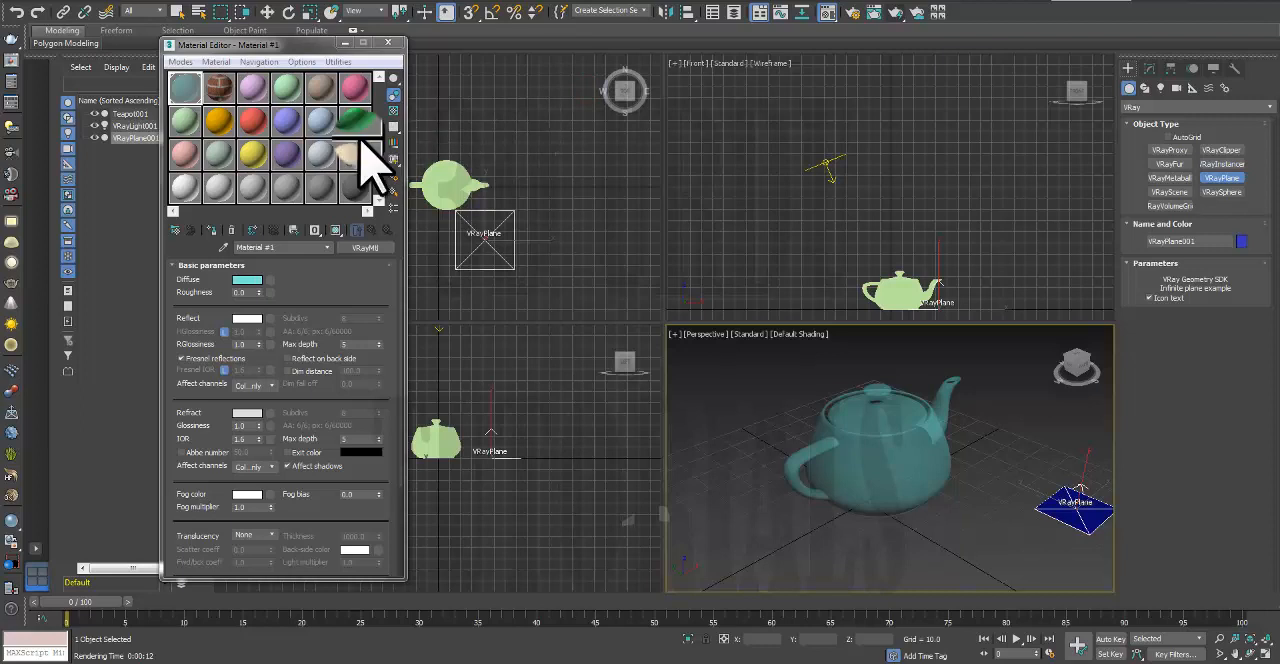
Step: Assign the brick bitmap Material #2 to the VRayPlane, render the scene and close the frame buffer
click(218, 88)
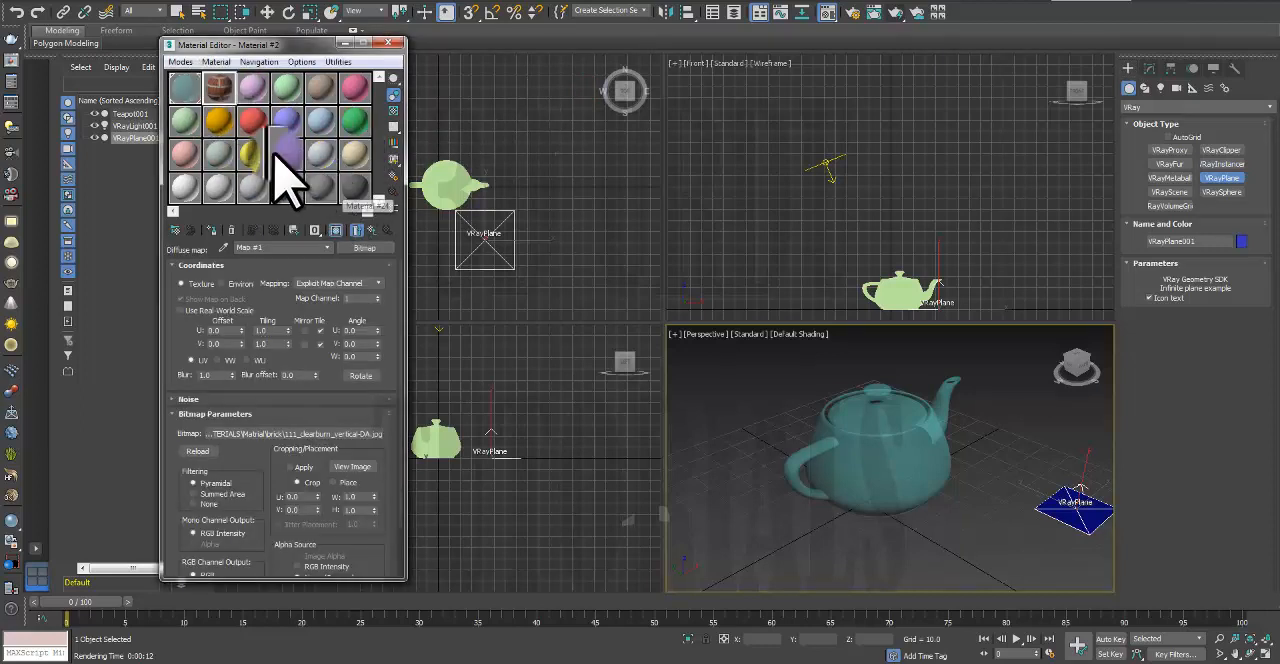
drag(218, 90, 1057, 503)
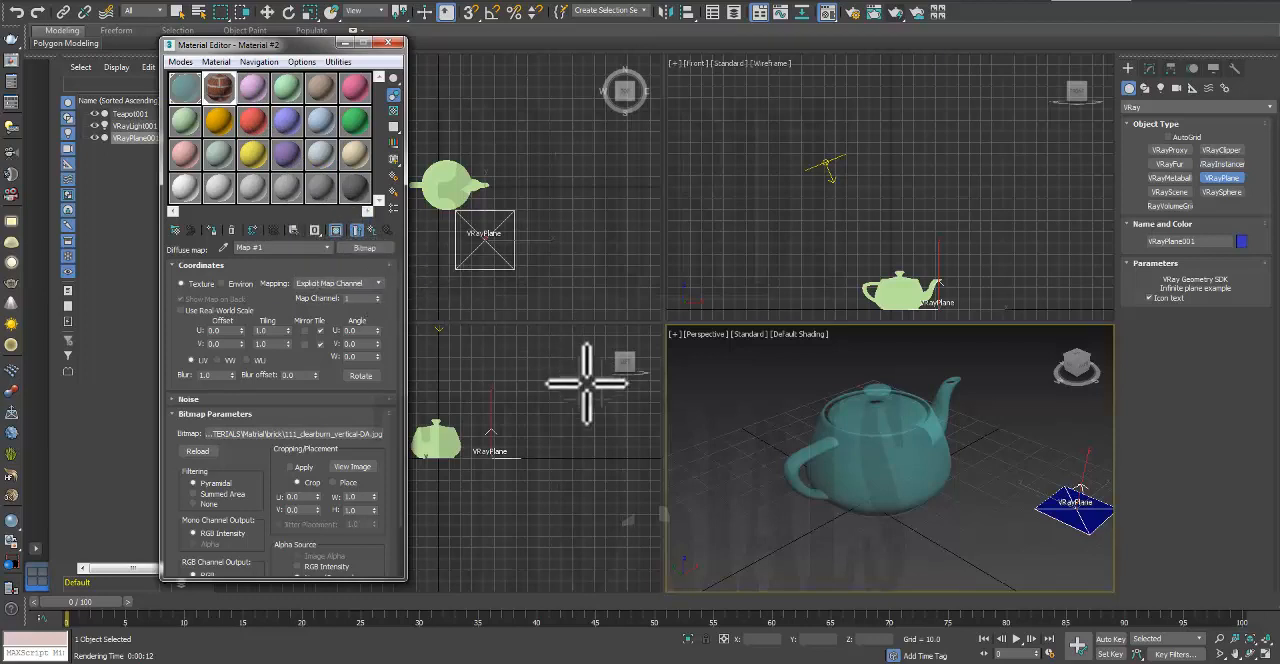
click(895, 12)
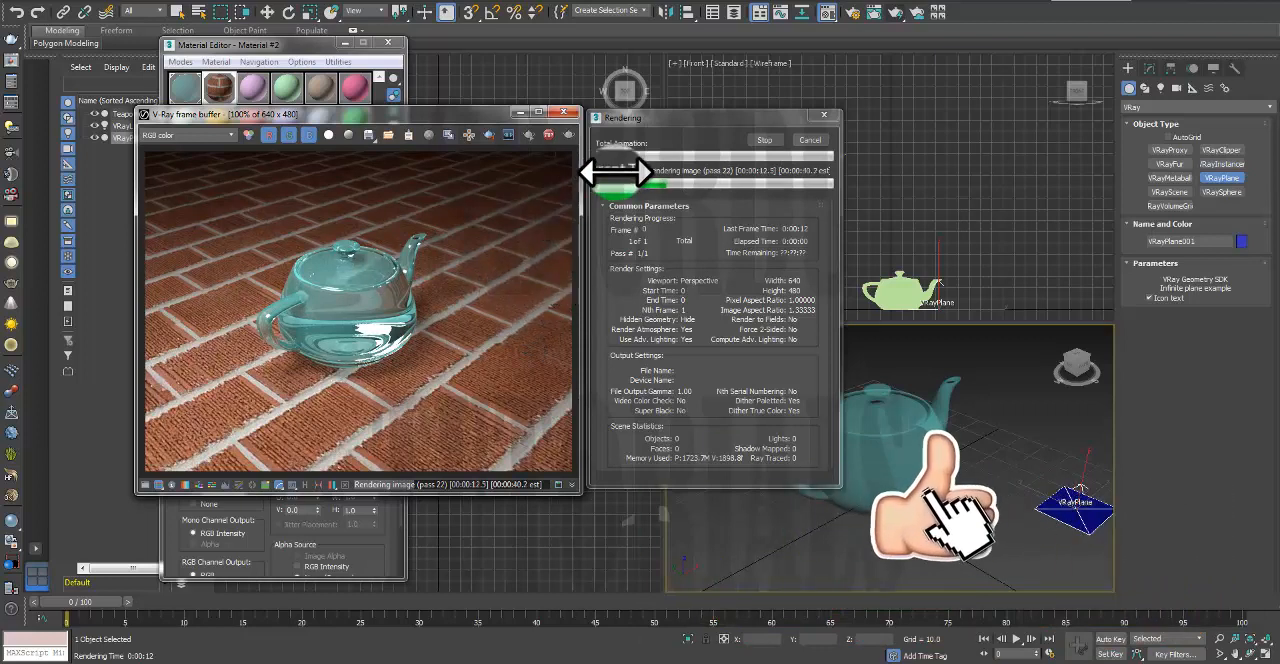
click(762, 140)
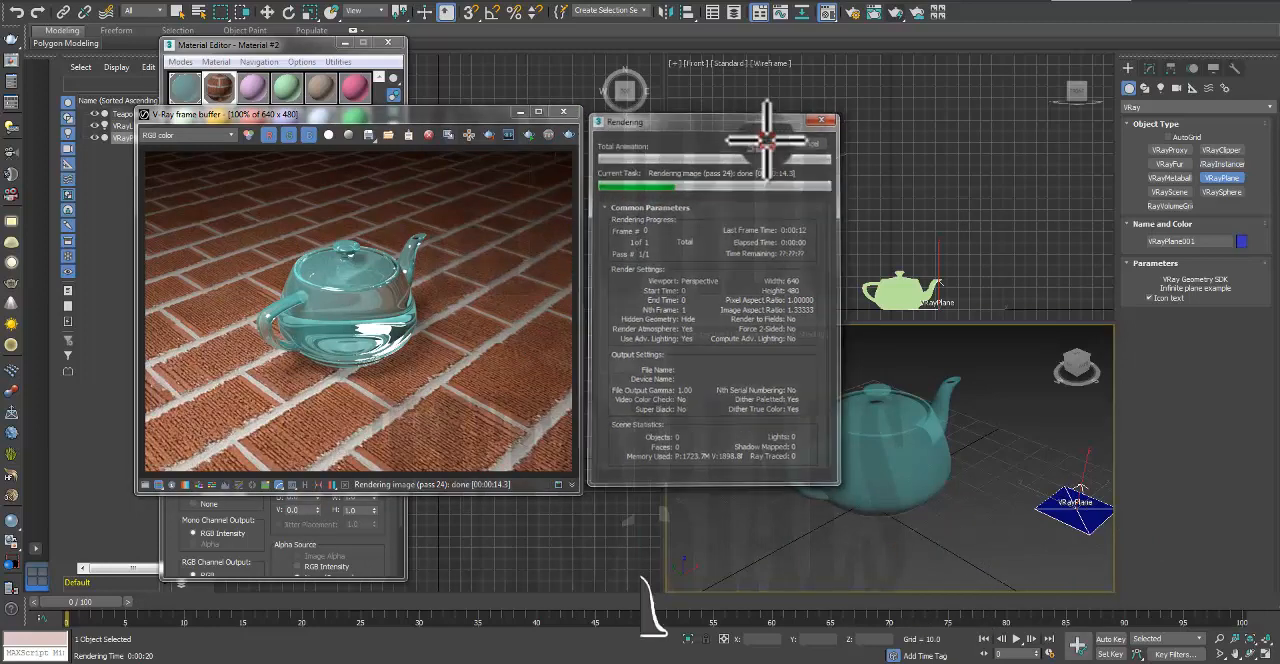
click(565, 112)
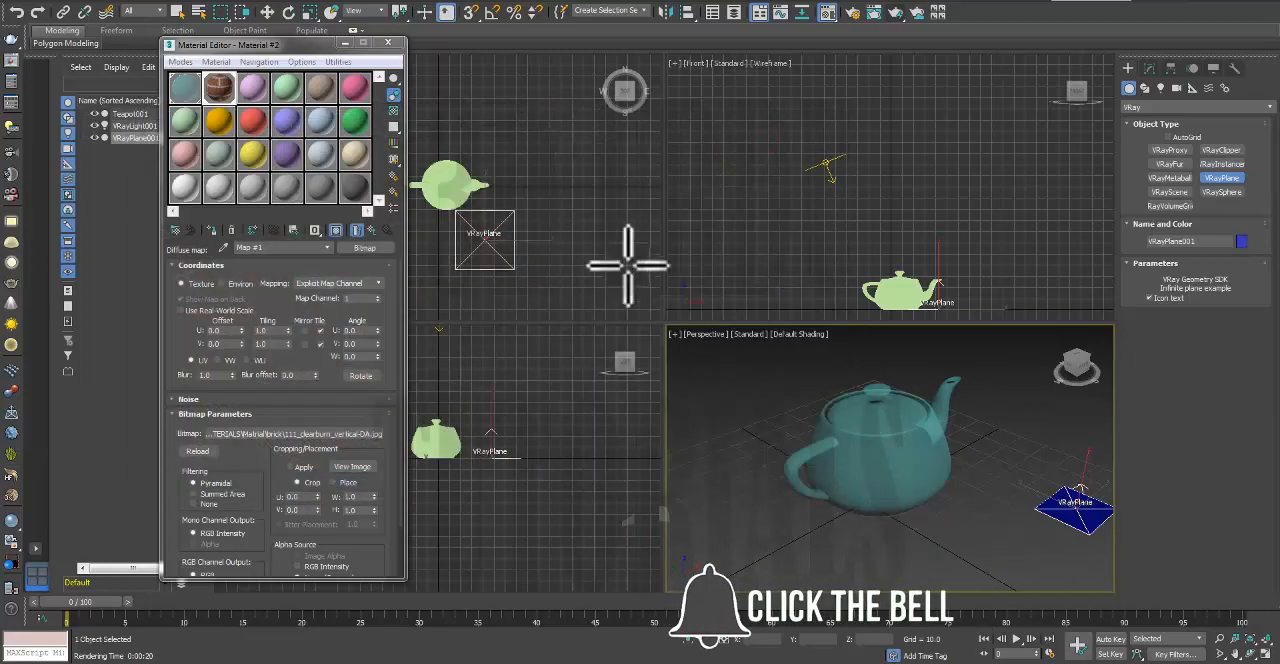
Step: Assign the pink Material #3 to the teapot, render it on the brick floor and close the frame buffer
click(256, 87)
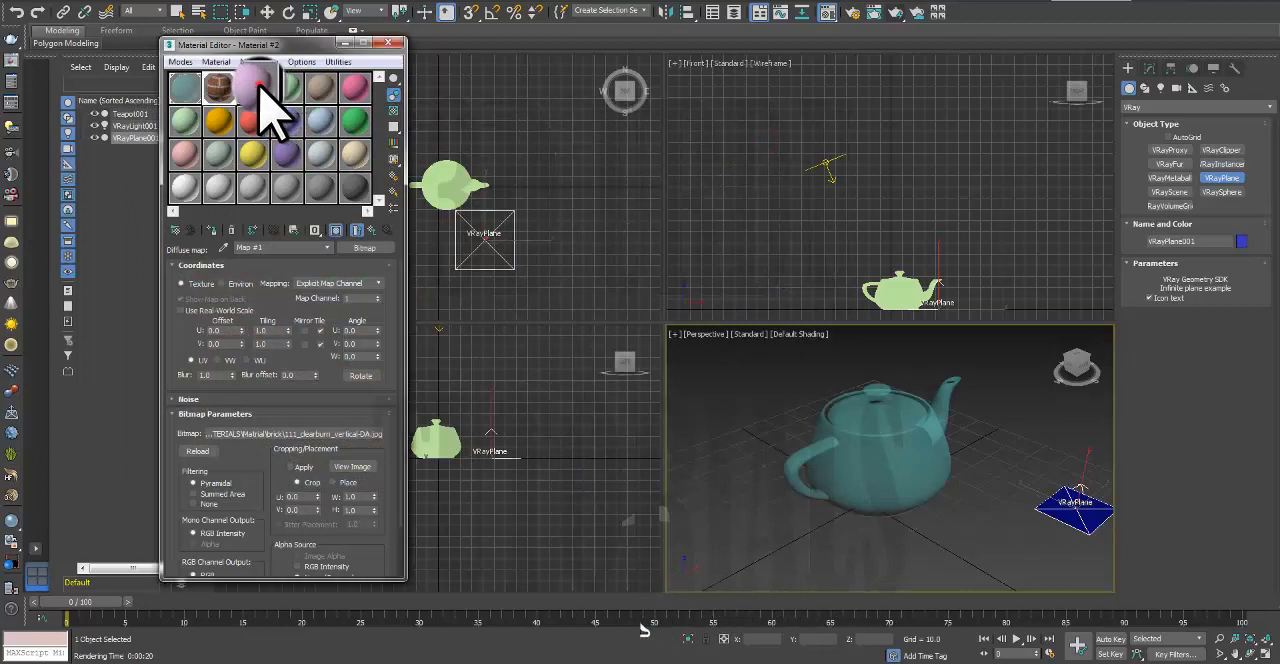
drag(256, 87, 810, 440)
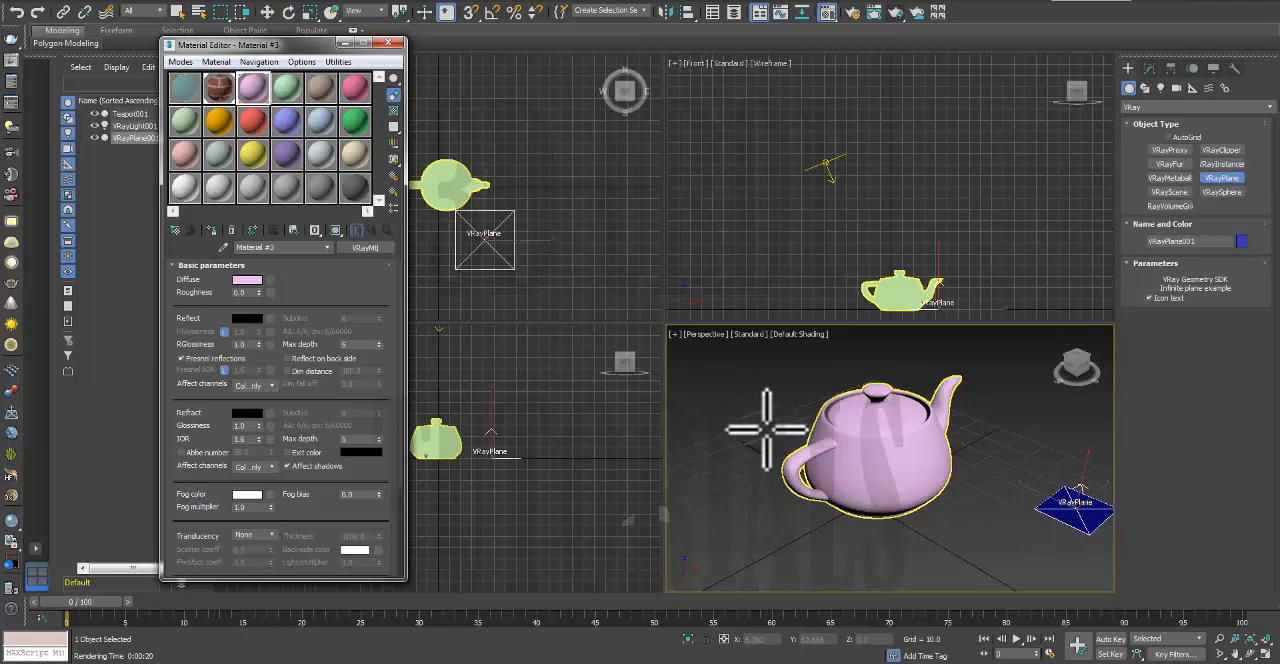
click(896, 13)
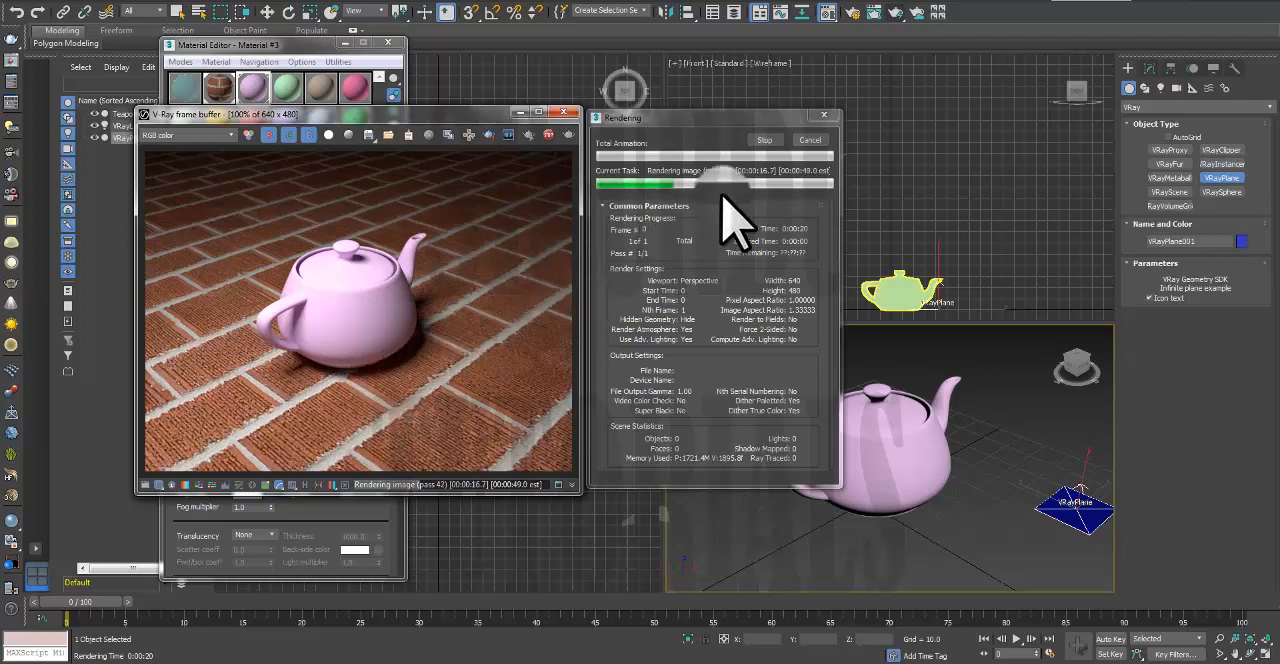
click(768, 140)
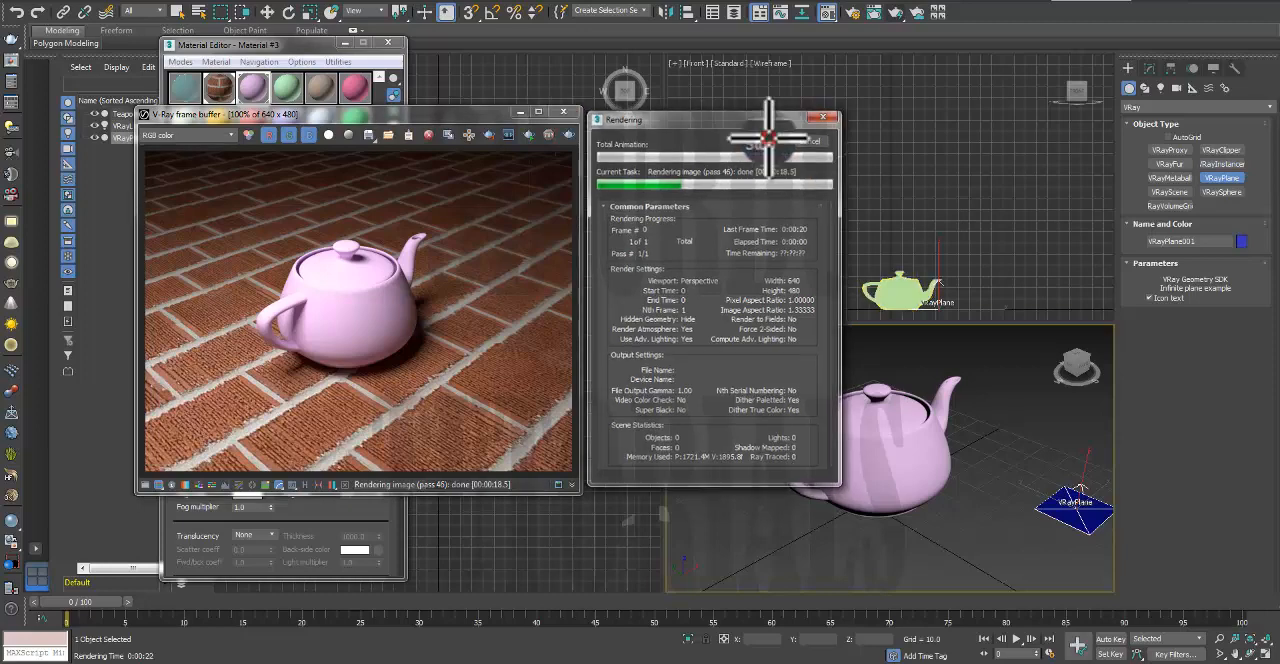
click(562, 112)
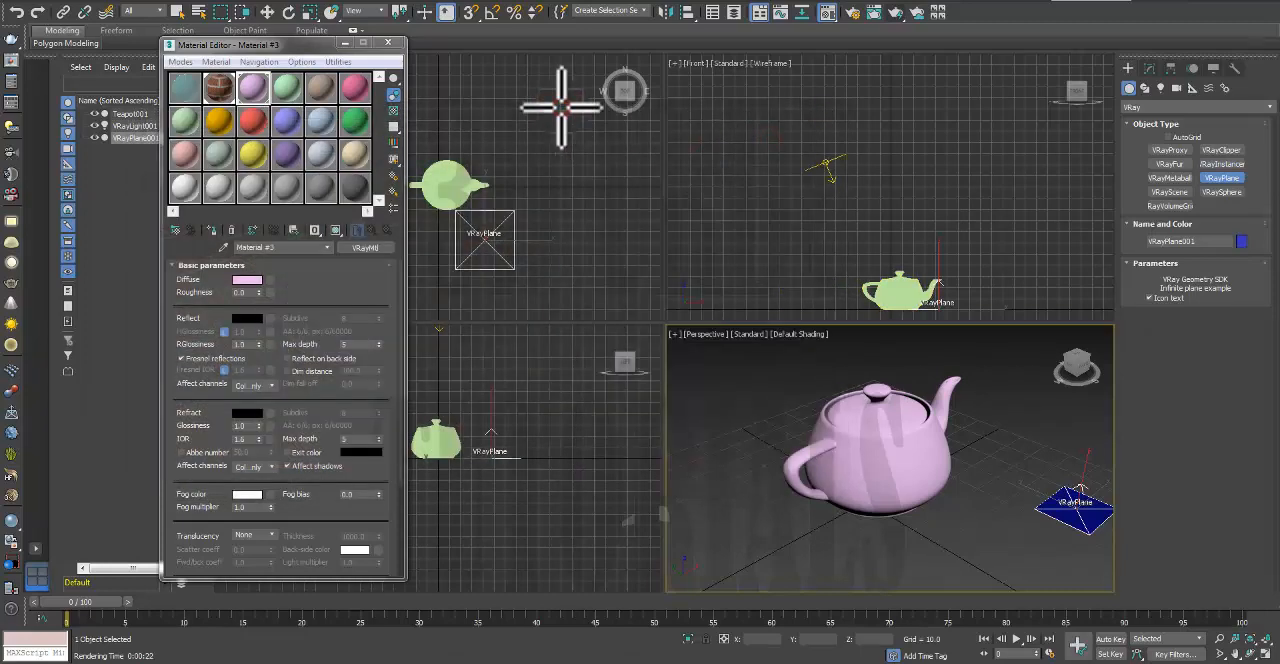
Step: Load the image 4.JPG from the brick folder as Material #3's diffuse bitmap and show the map shaded in the viewport
click(251, 91)
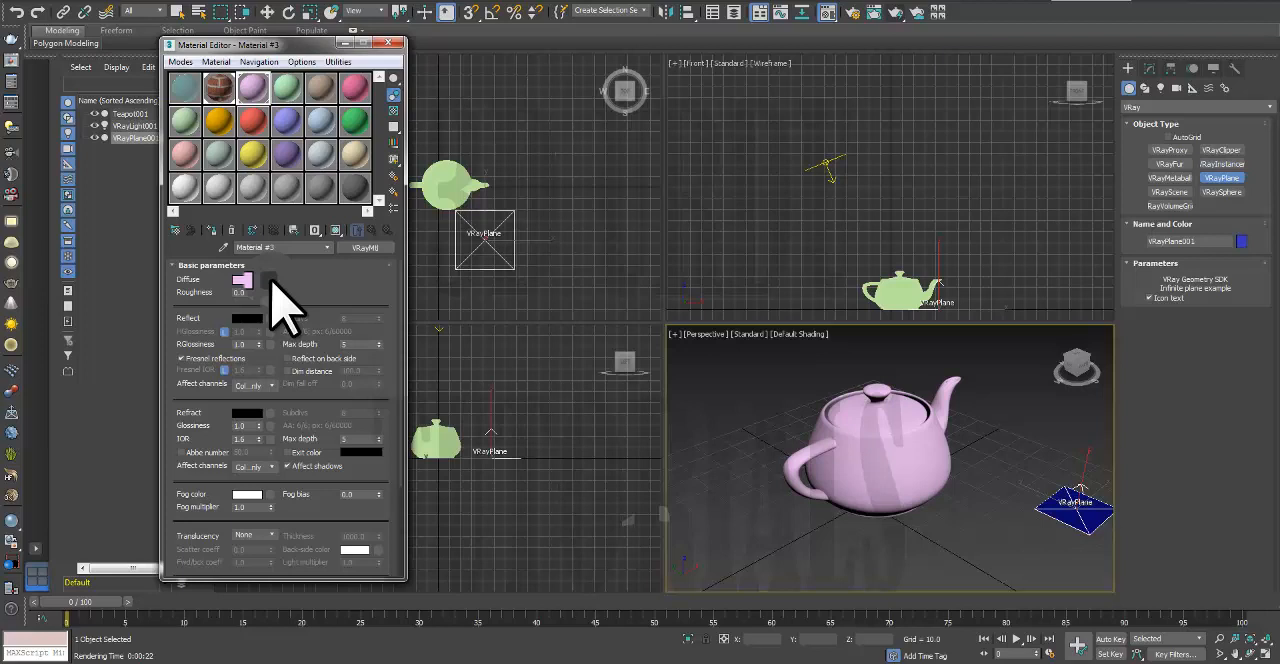
click(270, 281)
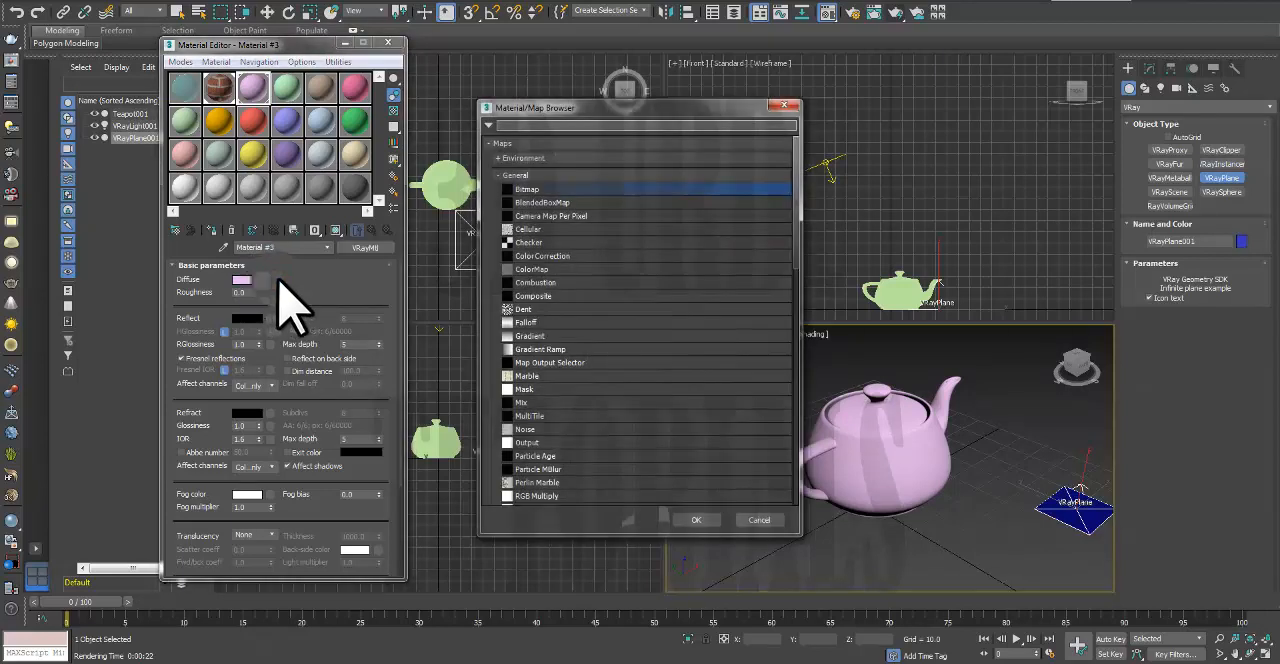
double_click(540, 190)
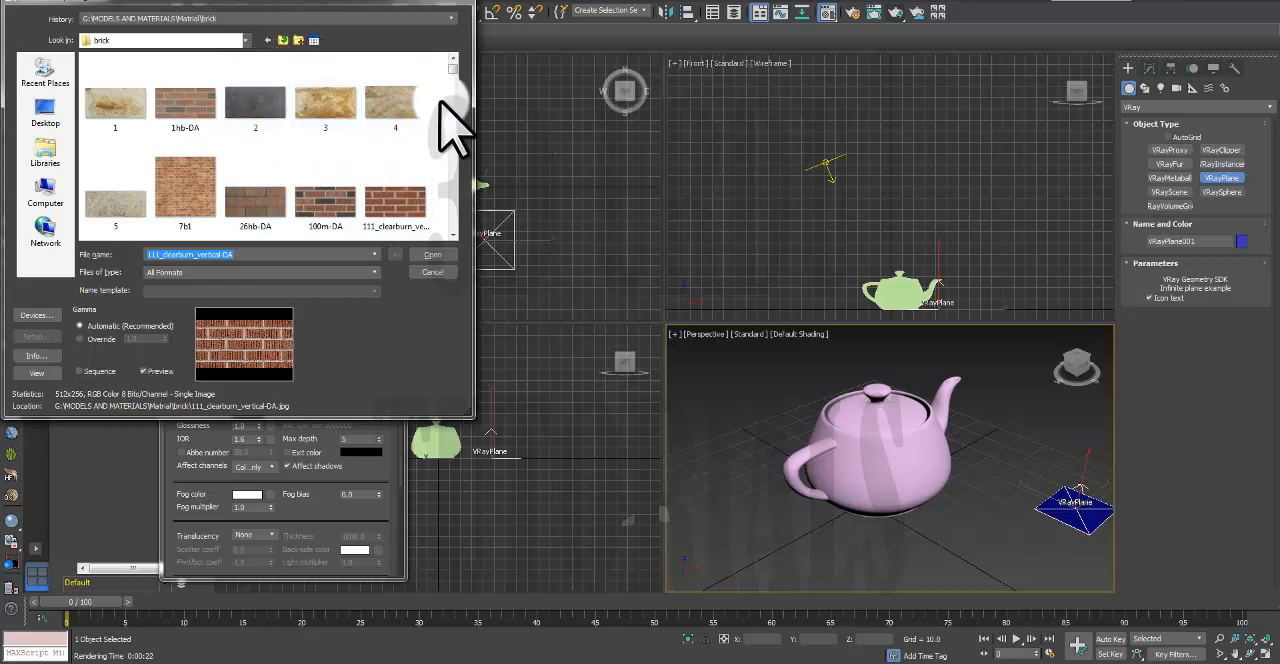
mouse_move(453, 66)
mouse_down()
mouse_move(455, 82)
mouse_move(453, 70)
mouse_up()
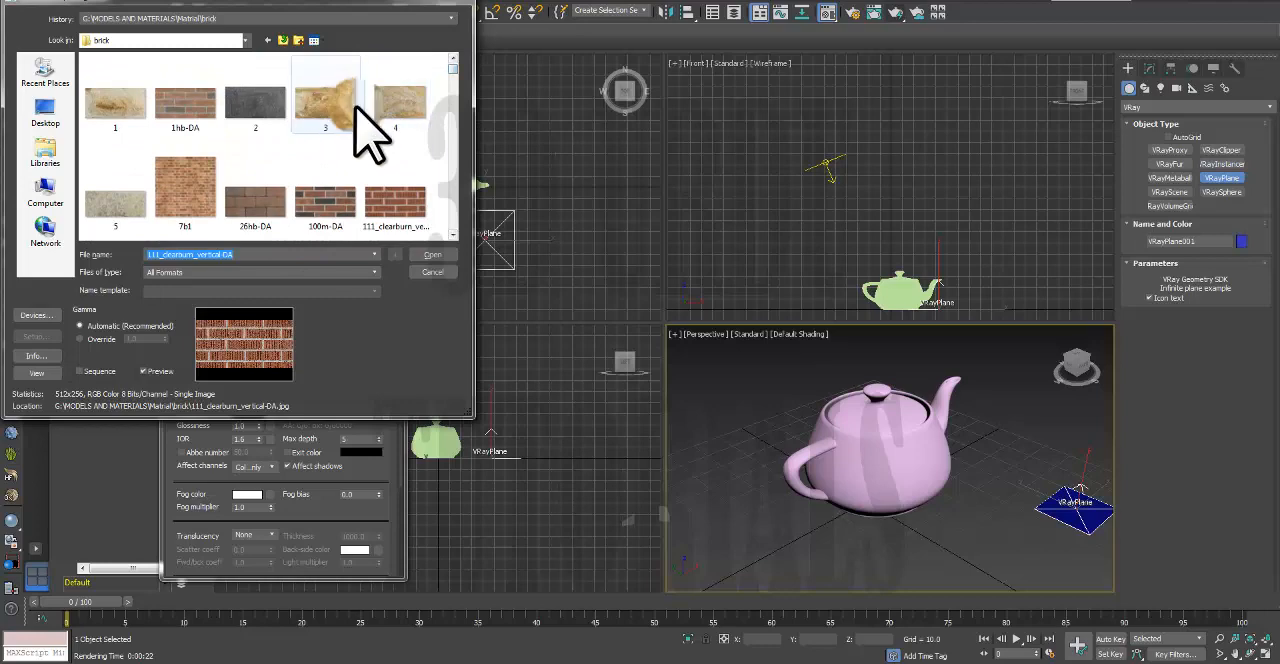
click(386, 95)
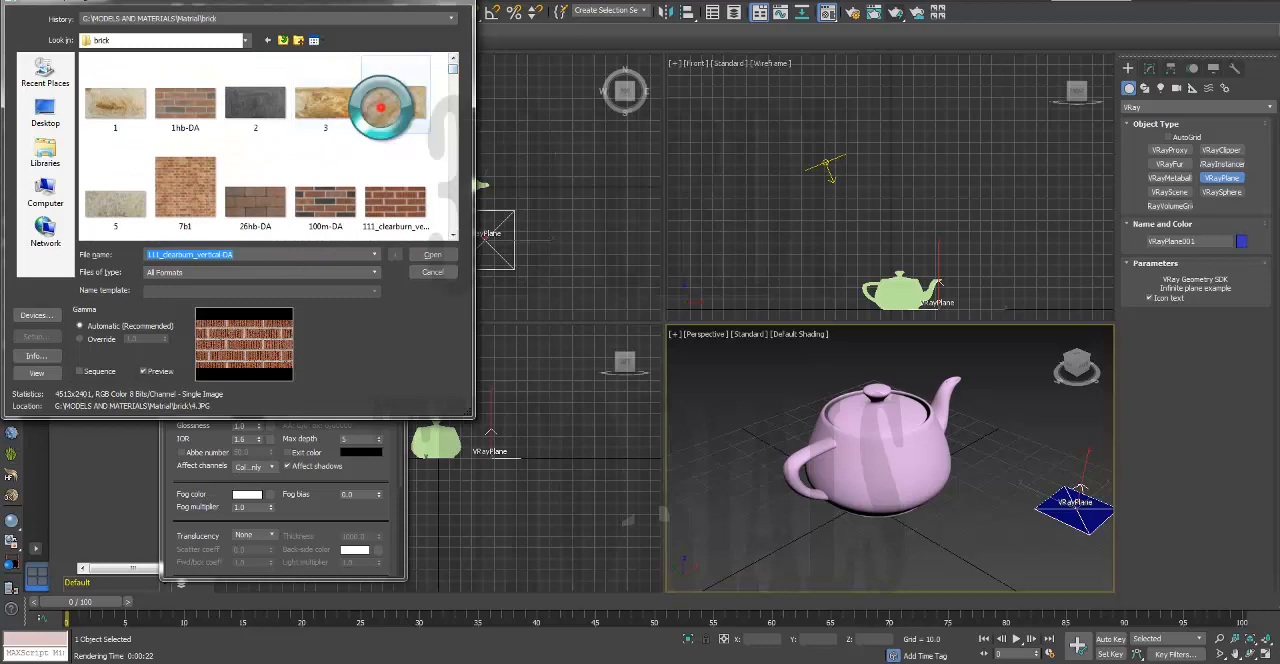
click(420, 253)
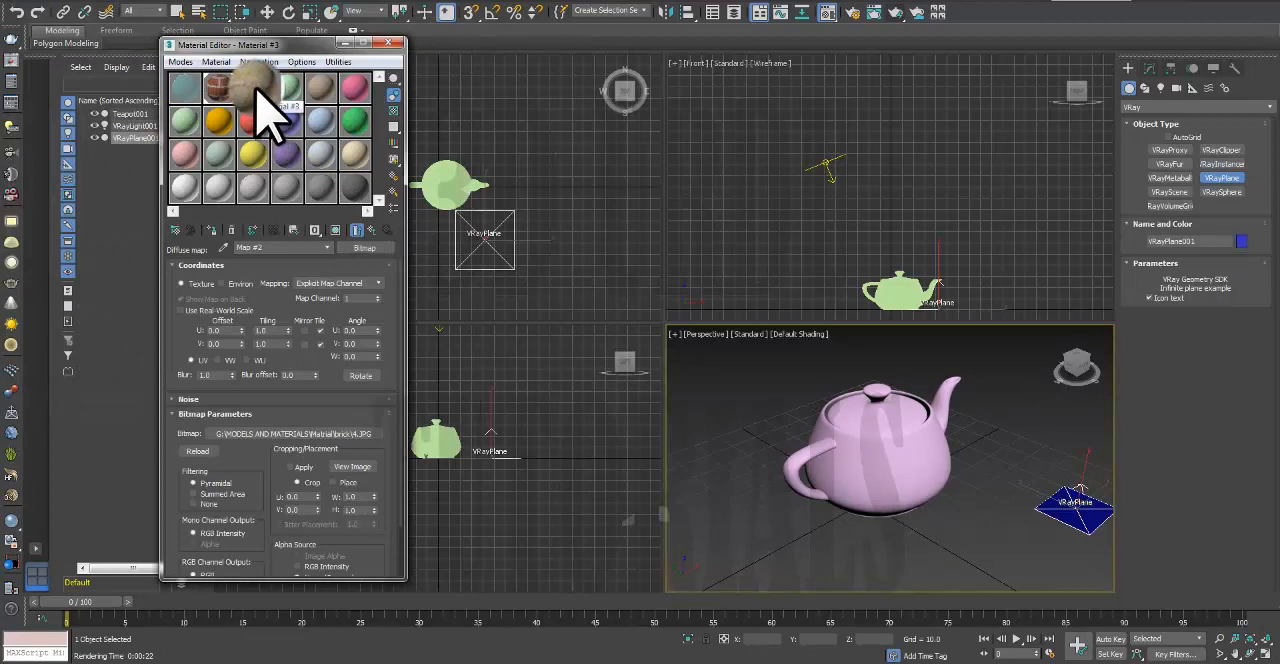
click(336, 231)
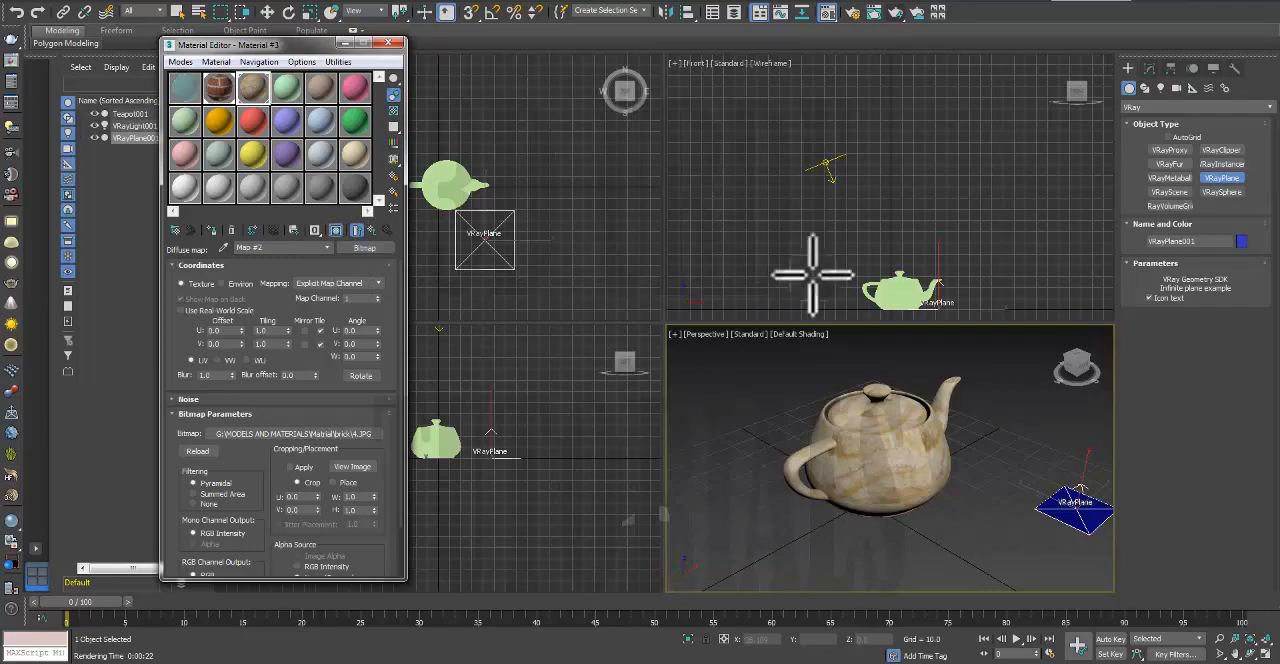
Step: Render the stone-textured teapot on the brick floor, stop the render early and close the frame buffer
click(895, 14)
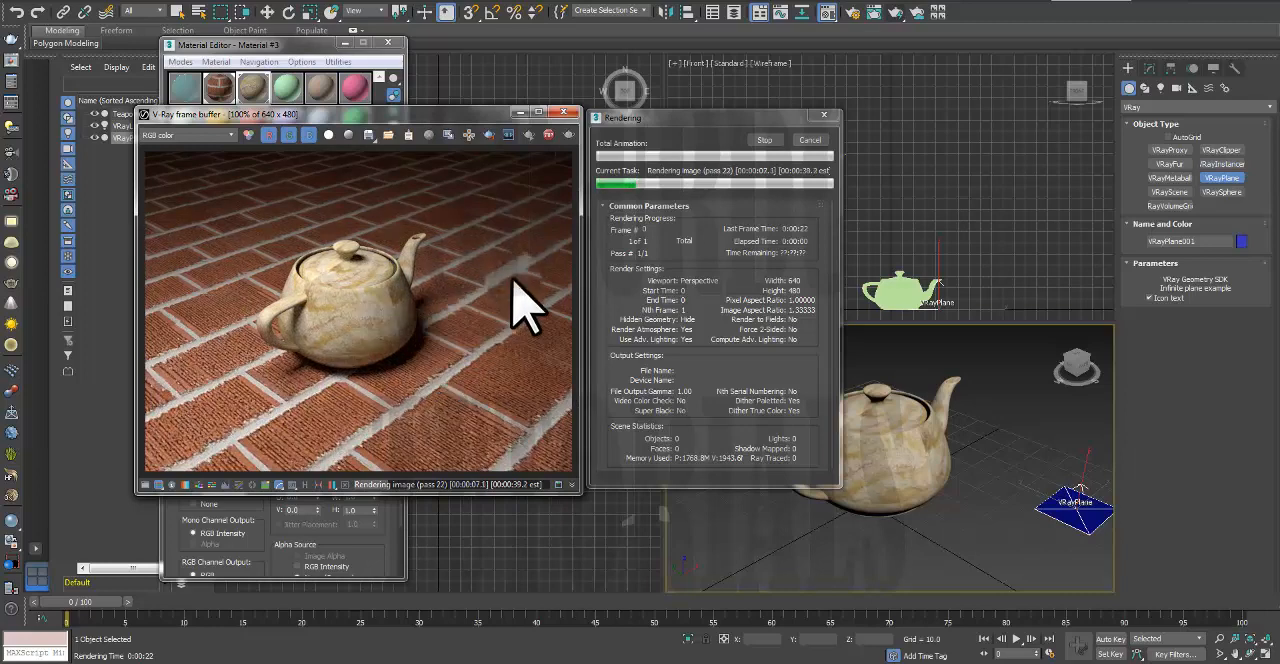
click(768, 141)
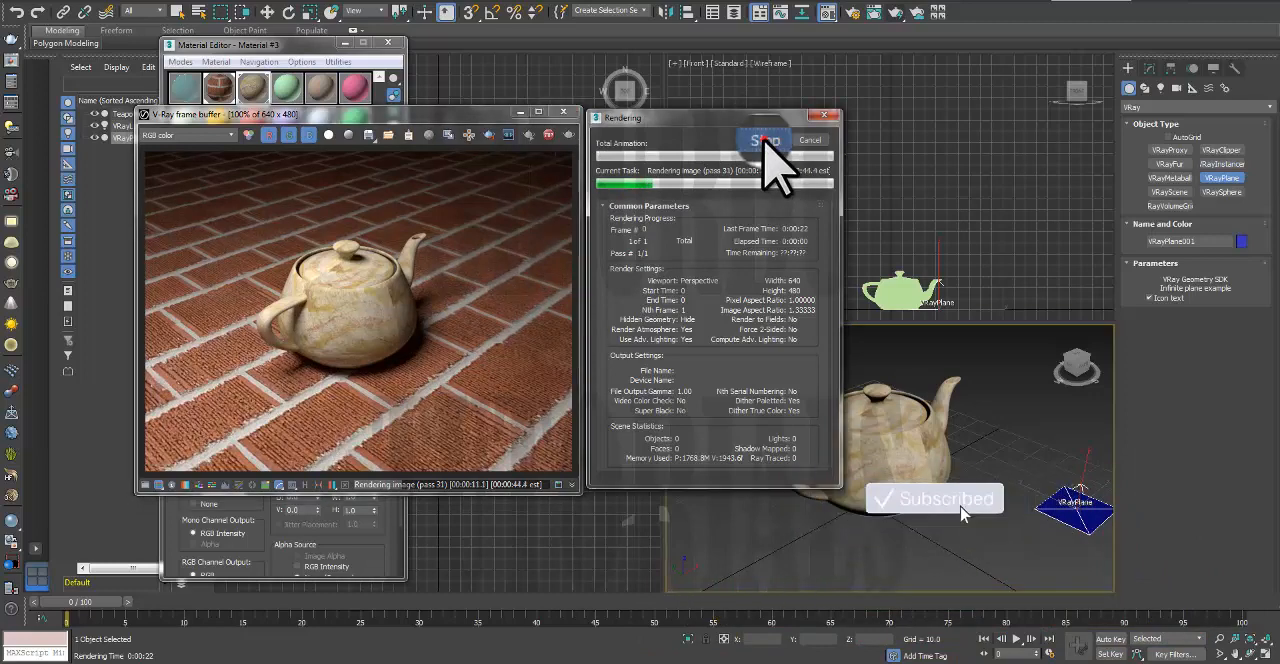
click(563, 111)
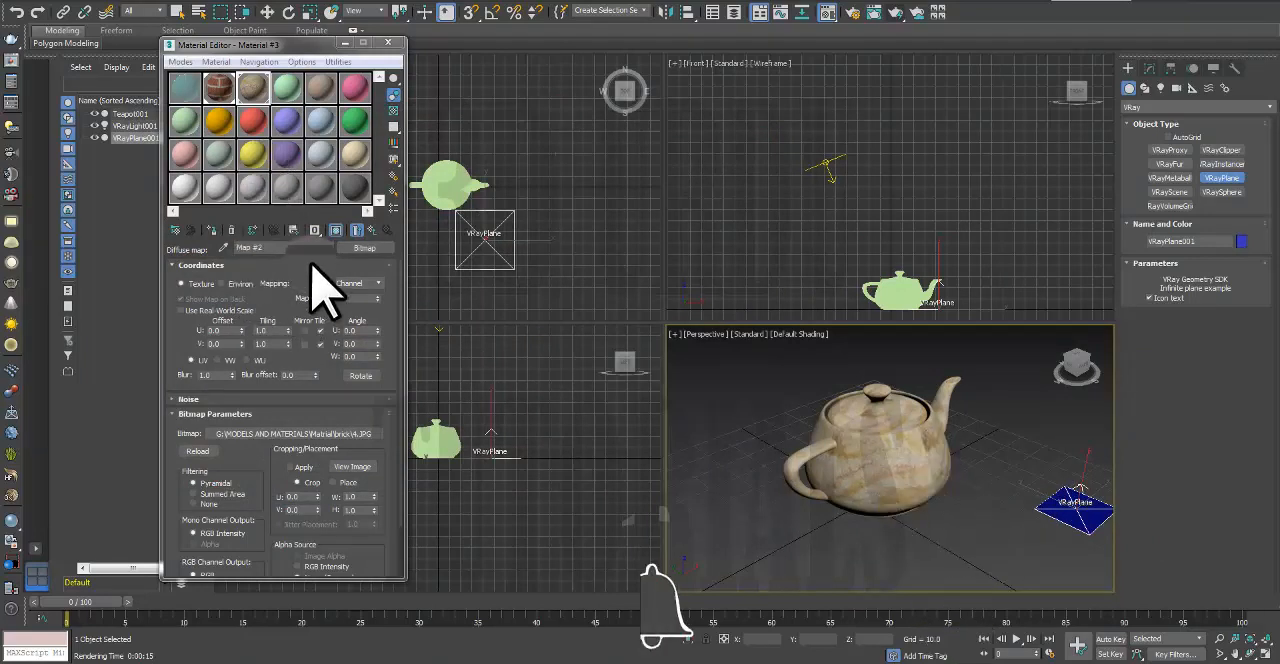
Step: Return to the parent Material #3, set its reflection colour to pure white (255) and render the scene
click(300, 248)
click(300, 259)
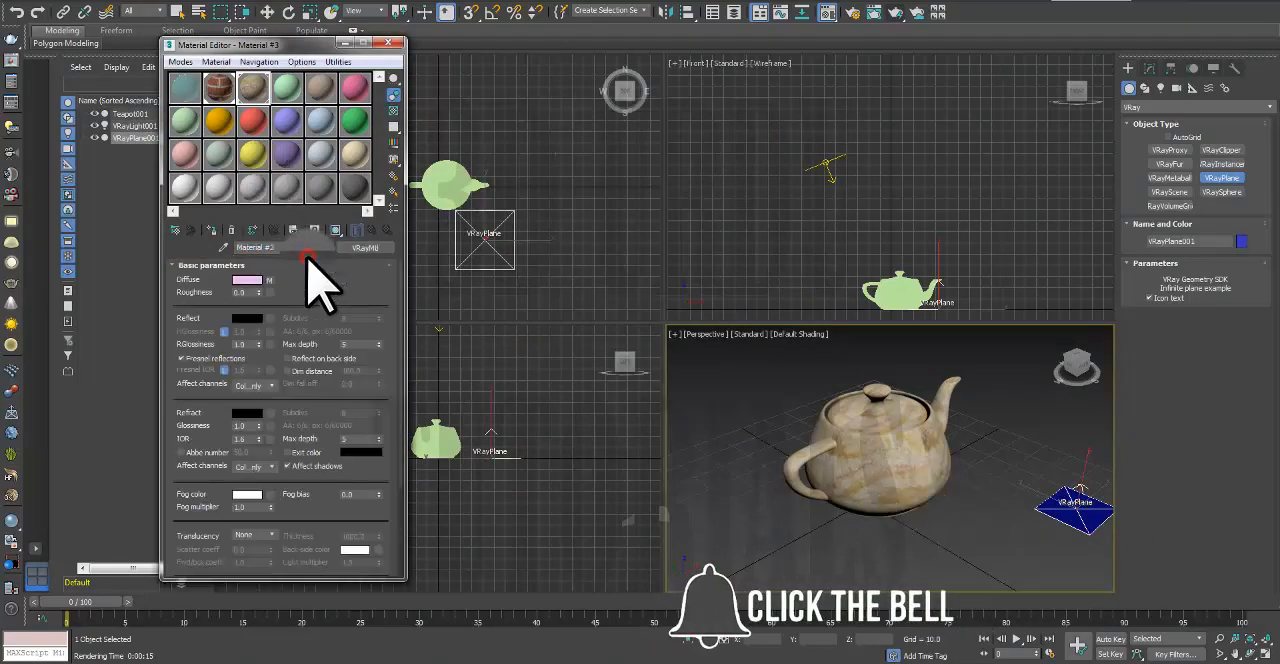
click(250, 319)
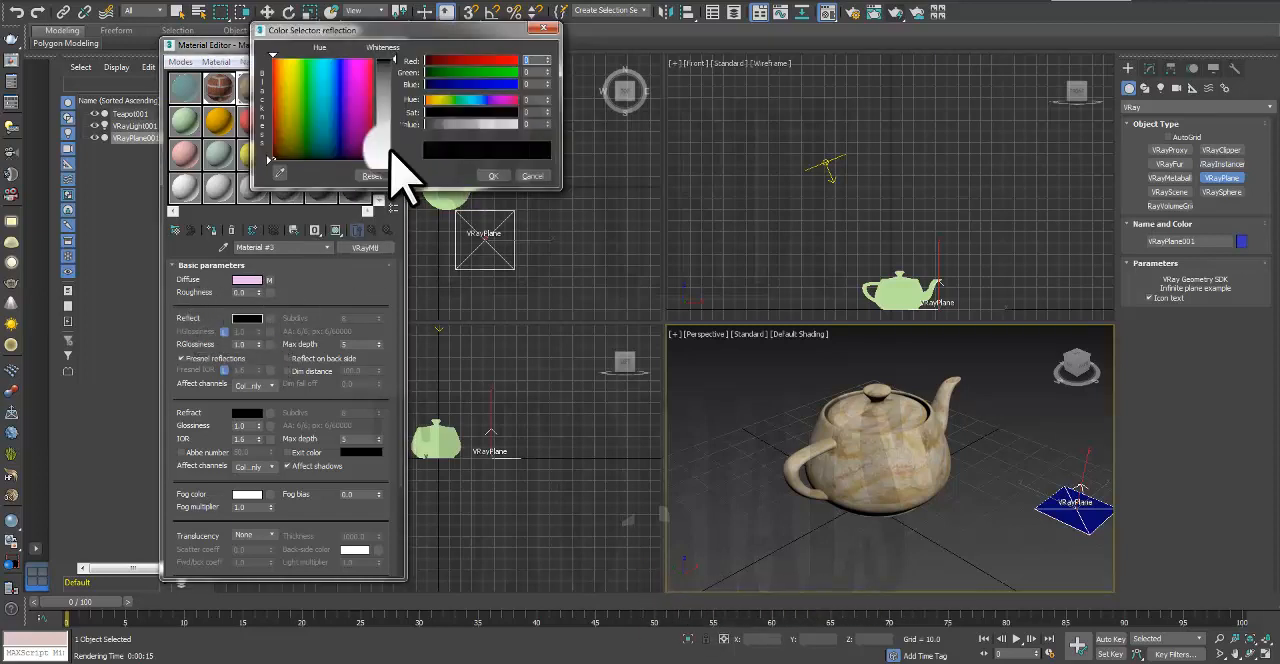
drag(395, 60, 389, 162)
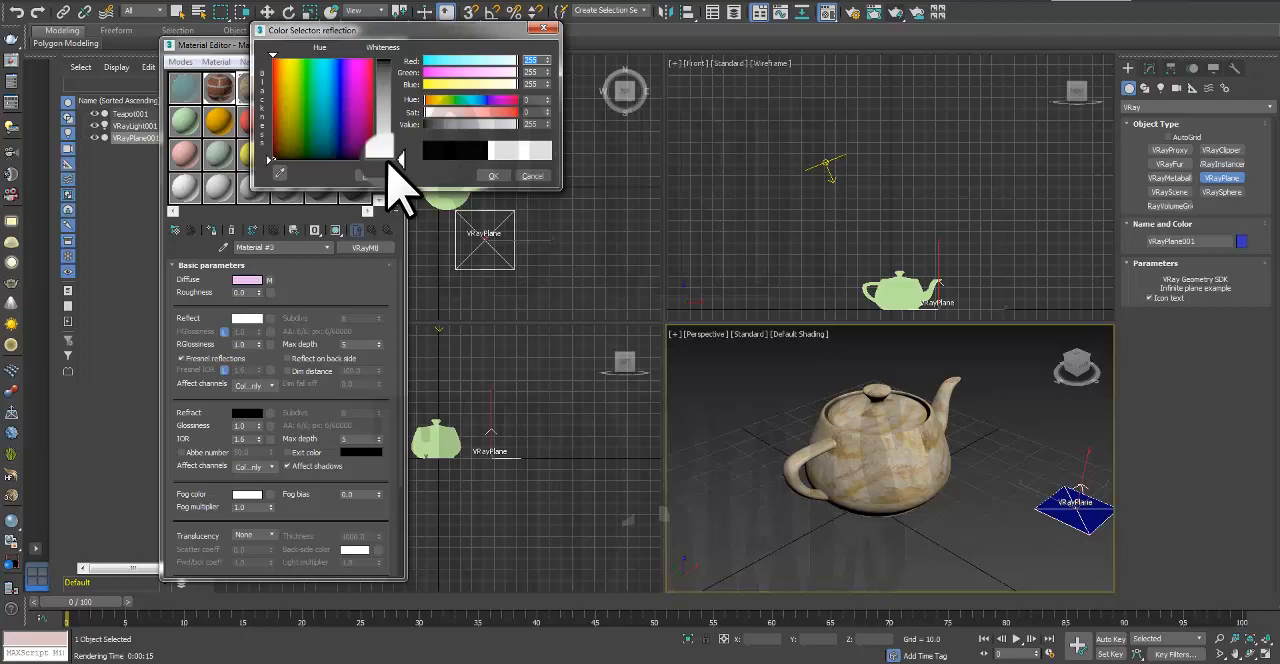
click(487, 175)
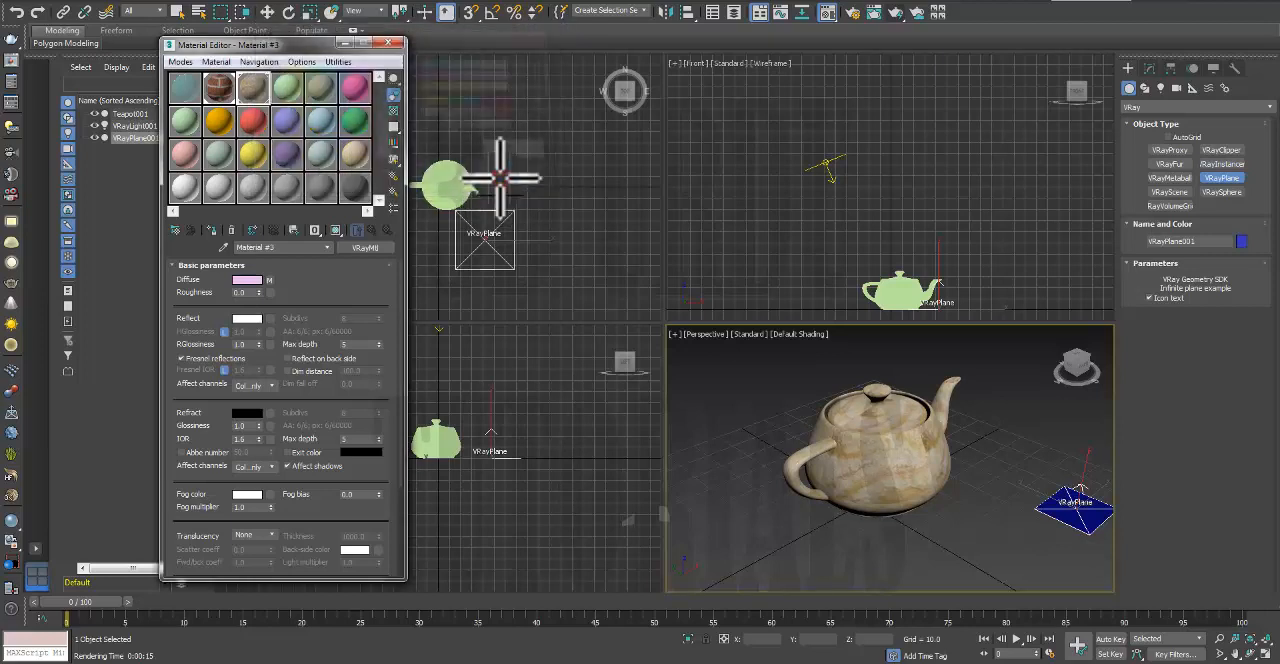
click(910, 30)
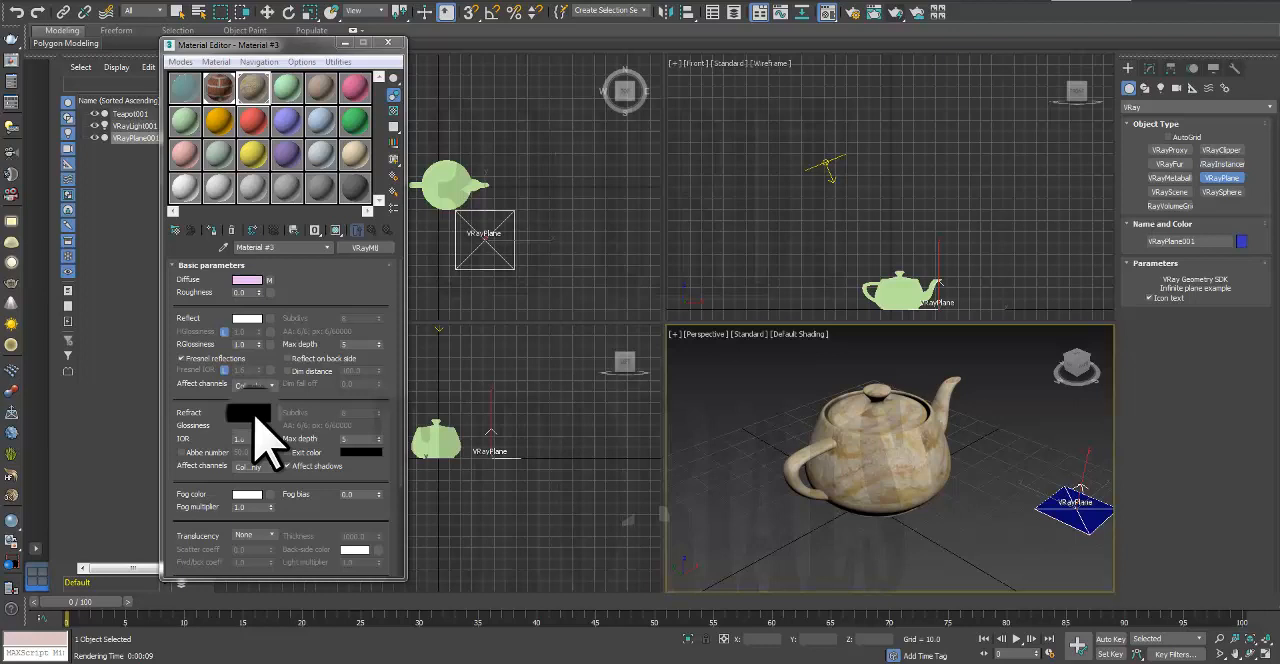
Step: Set Material #3's refraction colour to grey 181, render the teapot, stop early and close the frame buffer
click(252, 414)
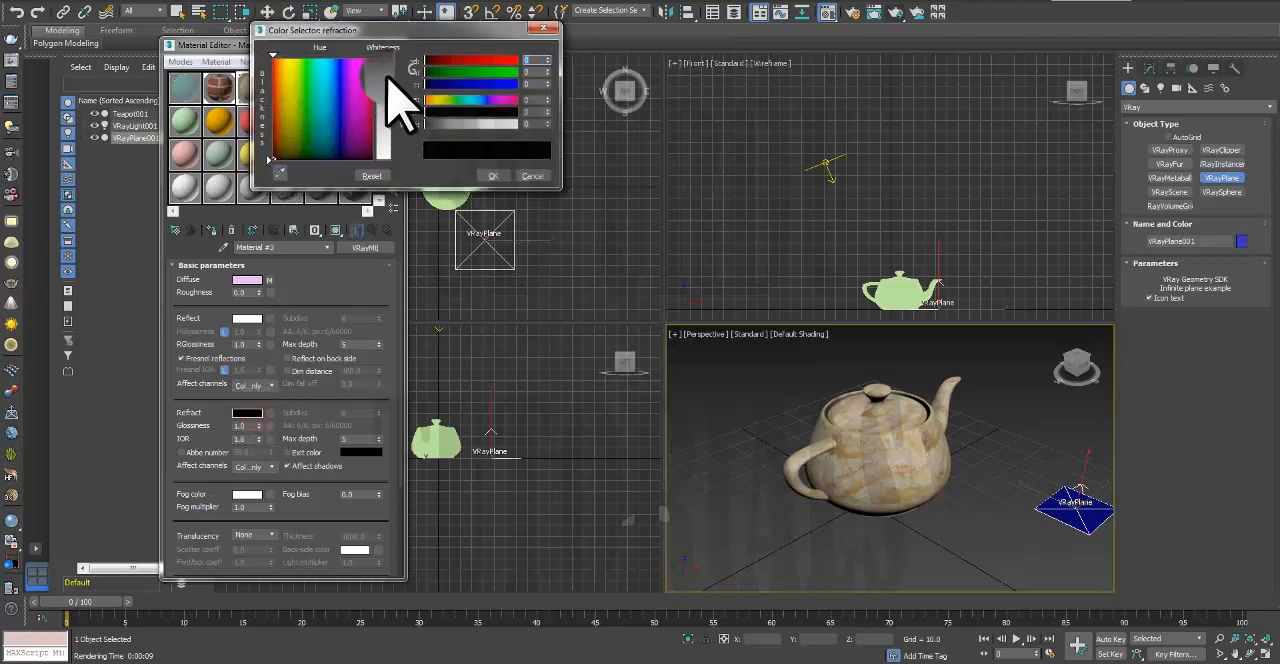
drag(397, 56, 389, 131)
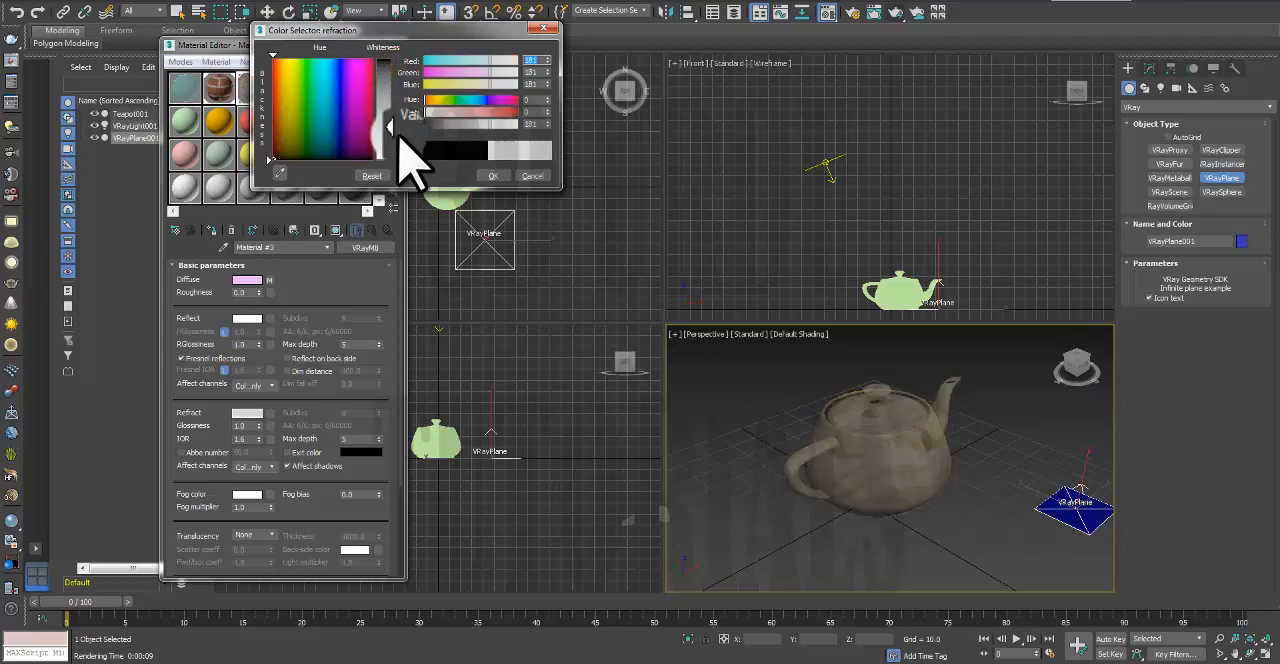
click(488, 178)
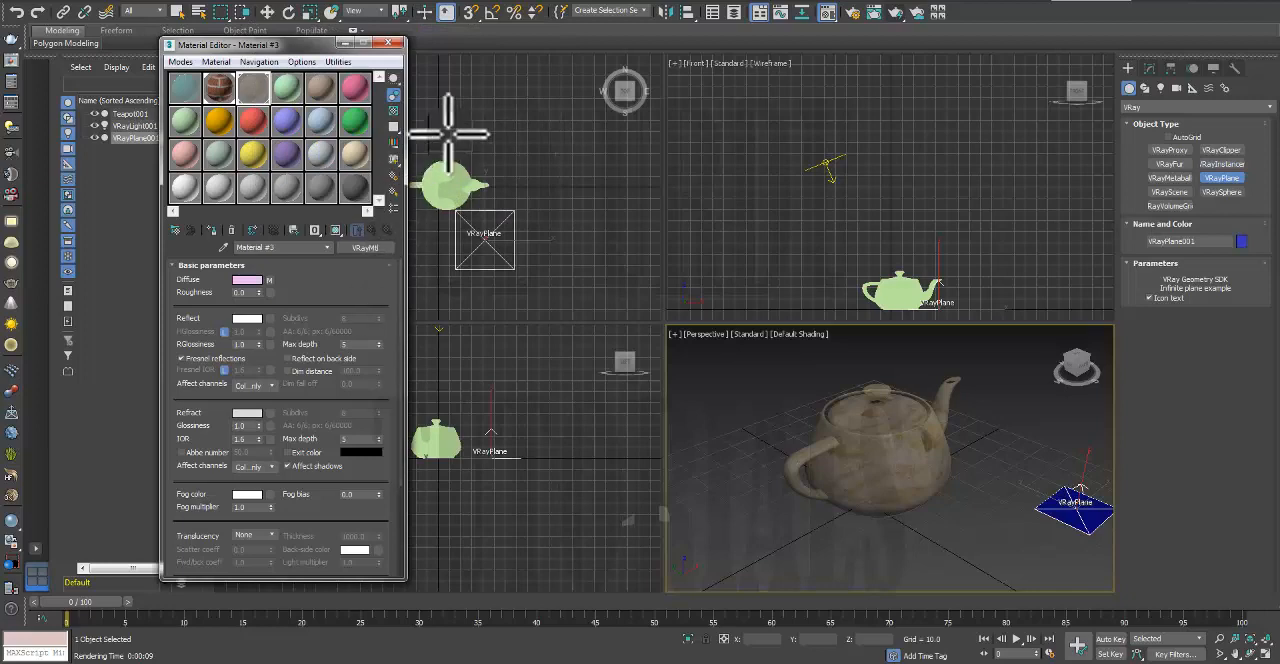
click(900, 40)
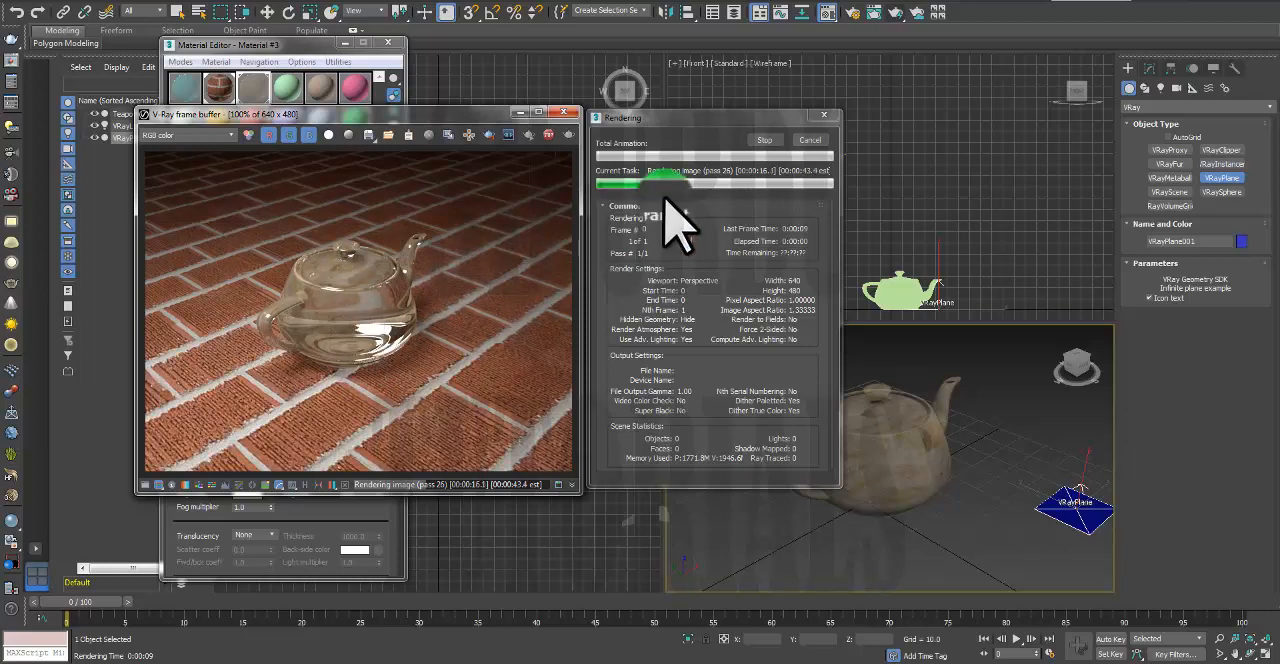
click(766, 140)
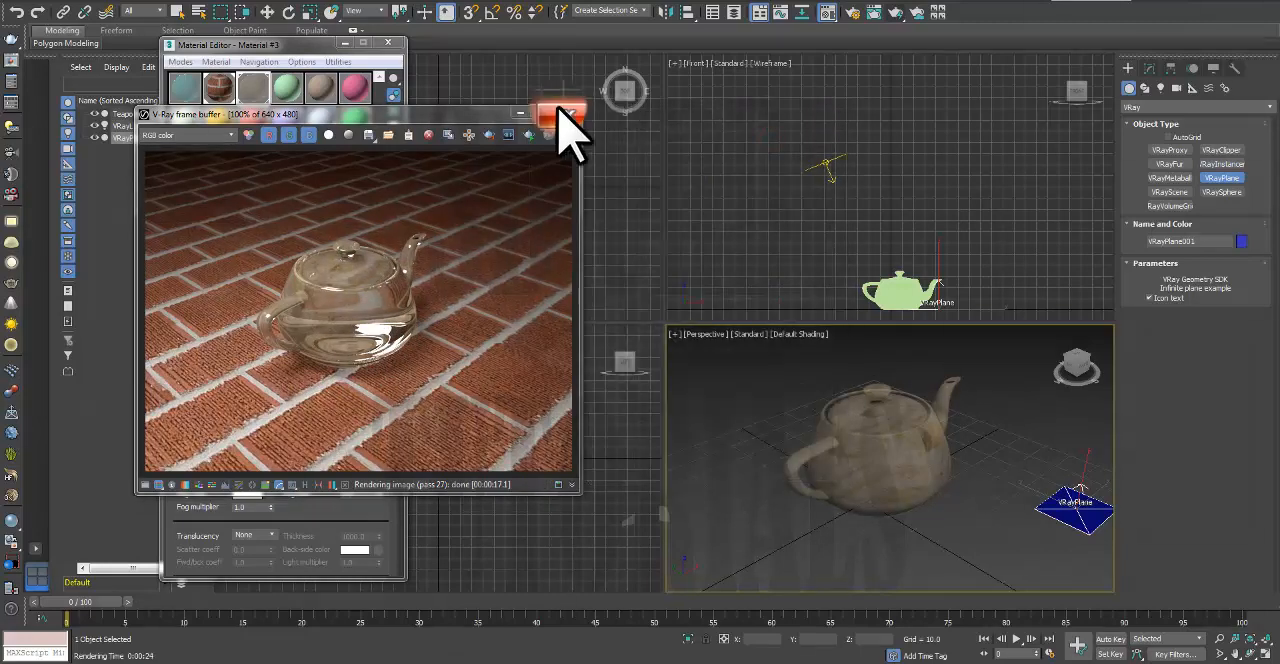
click(561, 111)
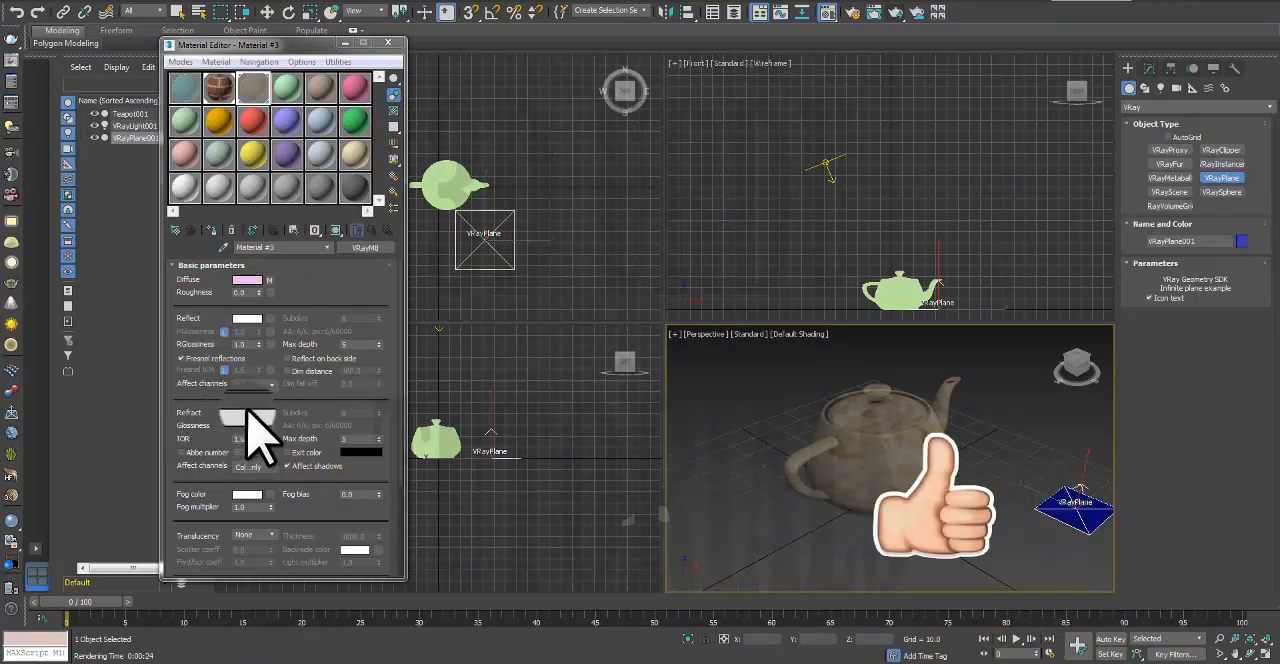
Step: Raise Material #3's refraction to pure white (255), close the Material Editor, render the teapot, stop early and close the frame buffer
click(250, 412)
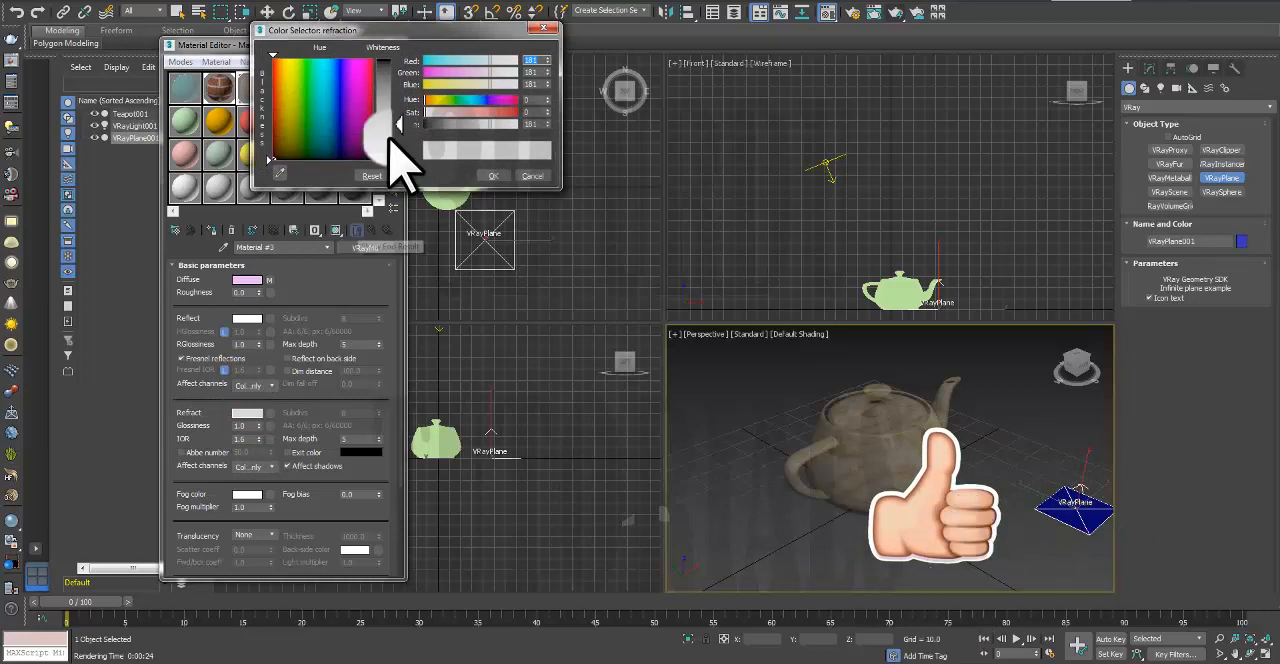
drag(400, 163, 395, 185)
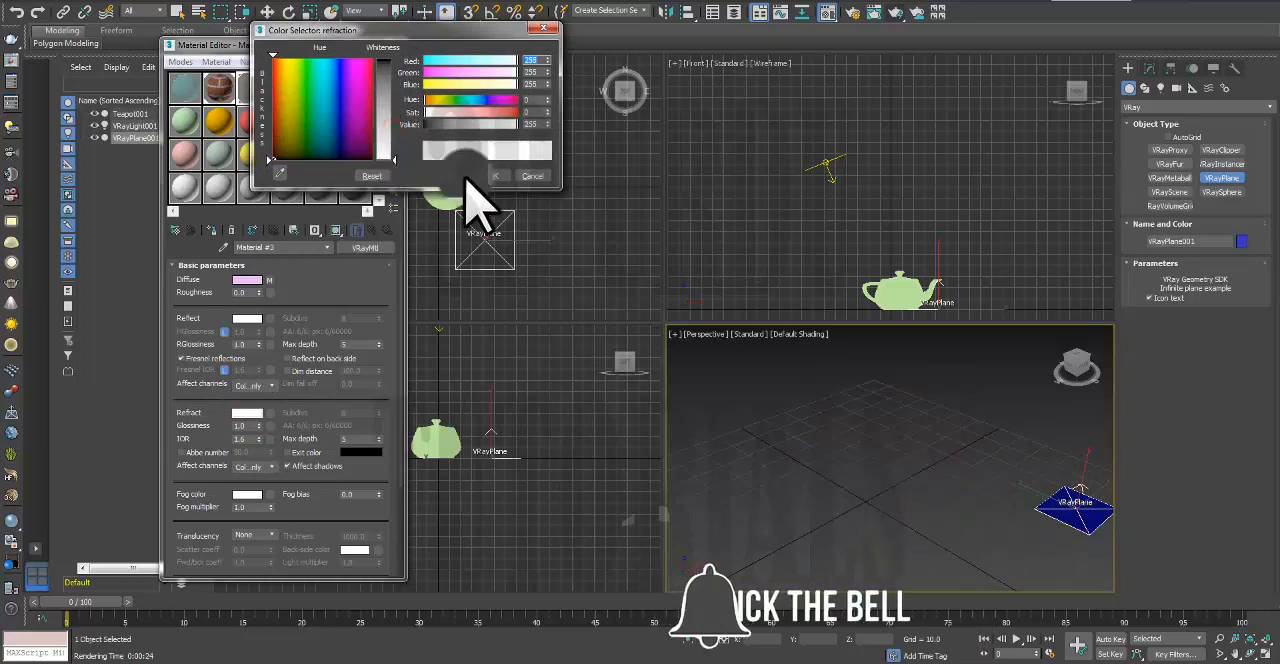
click(498, 174)
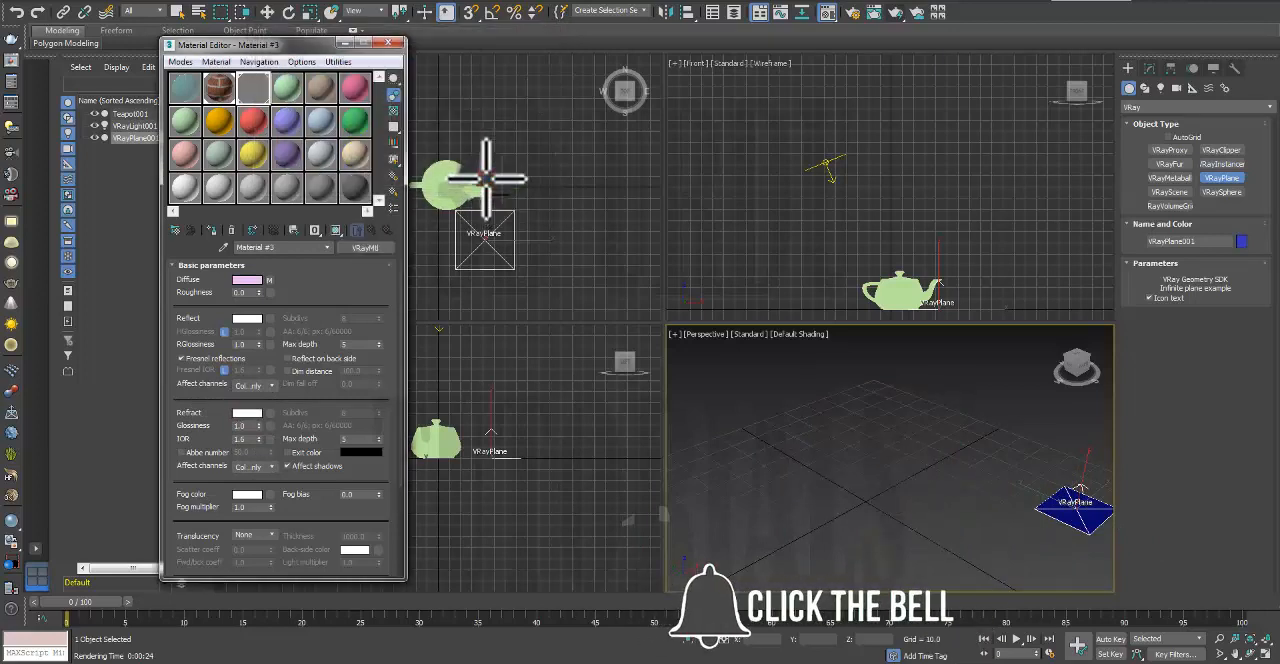
click(390, 47)
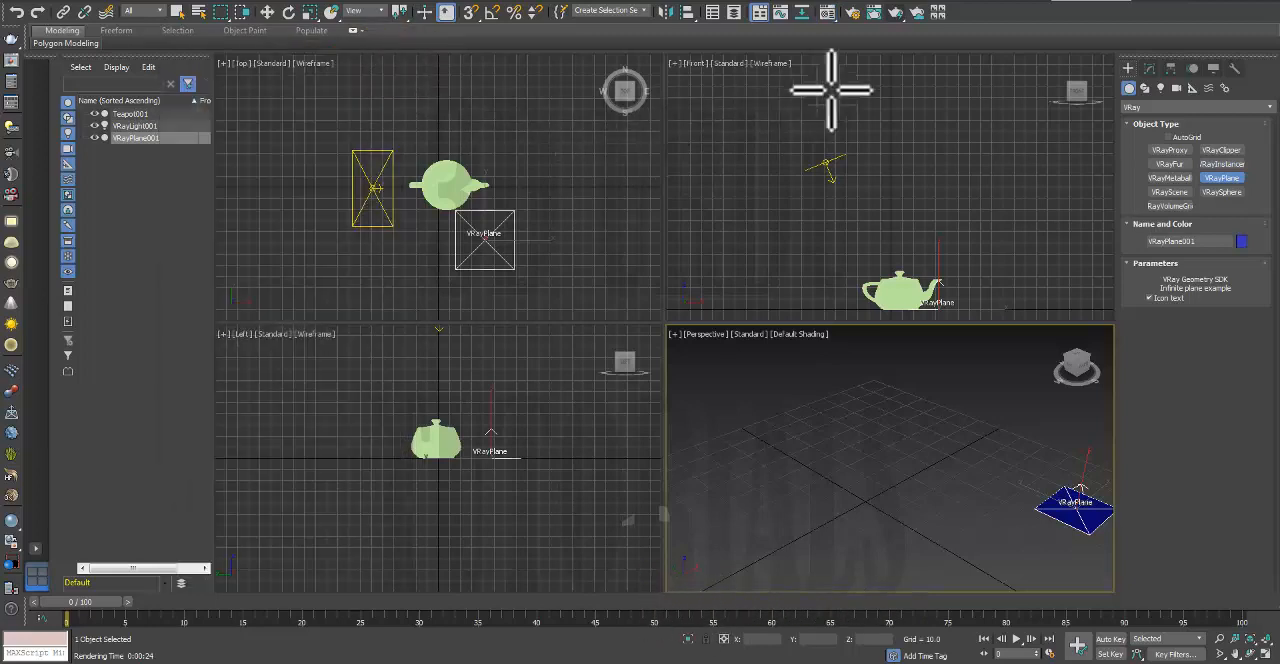
click(897, 13)
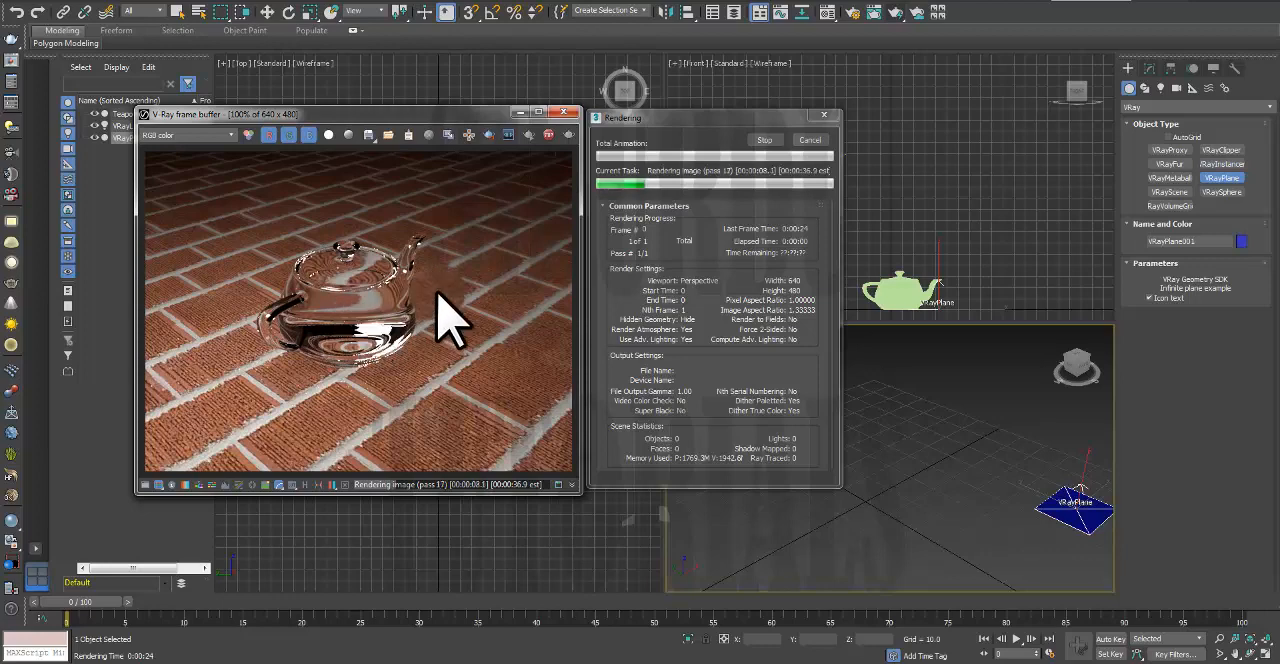
click(765, 140)
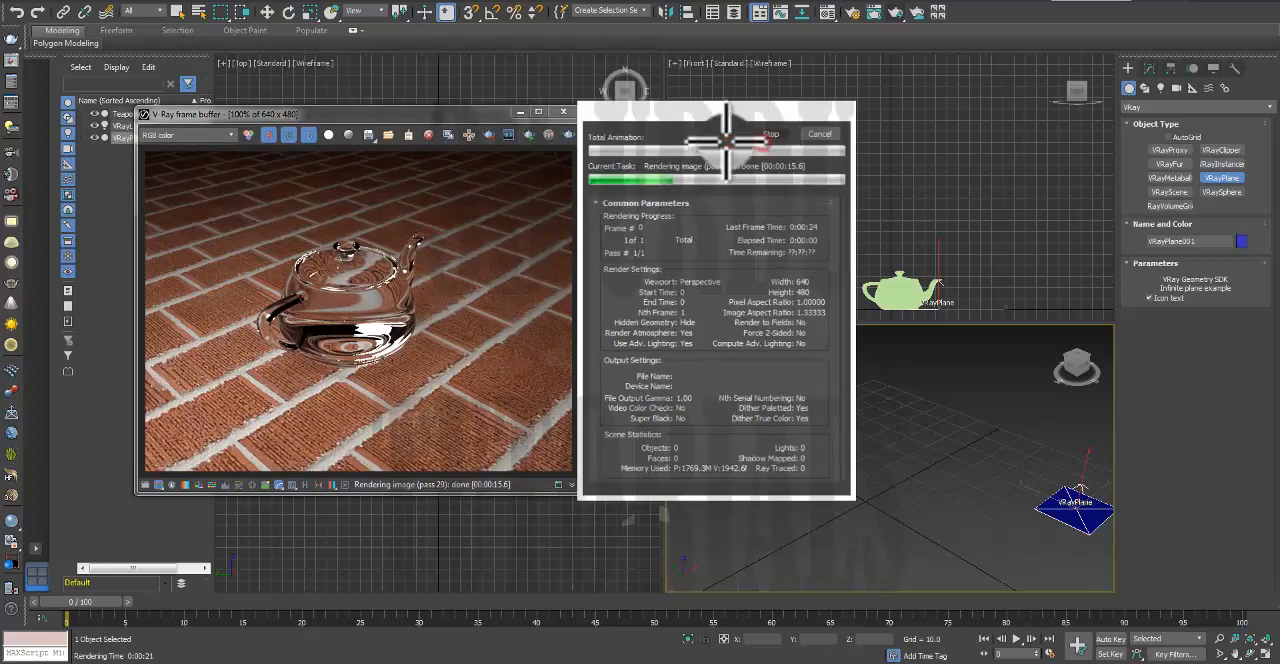
click(565, 112)
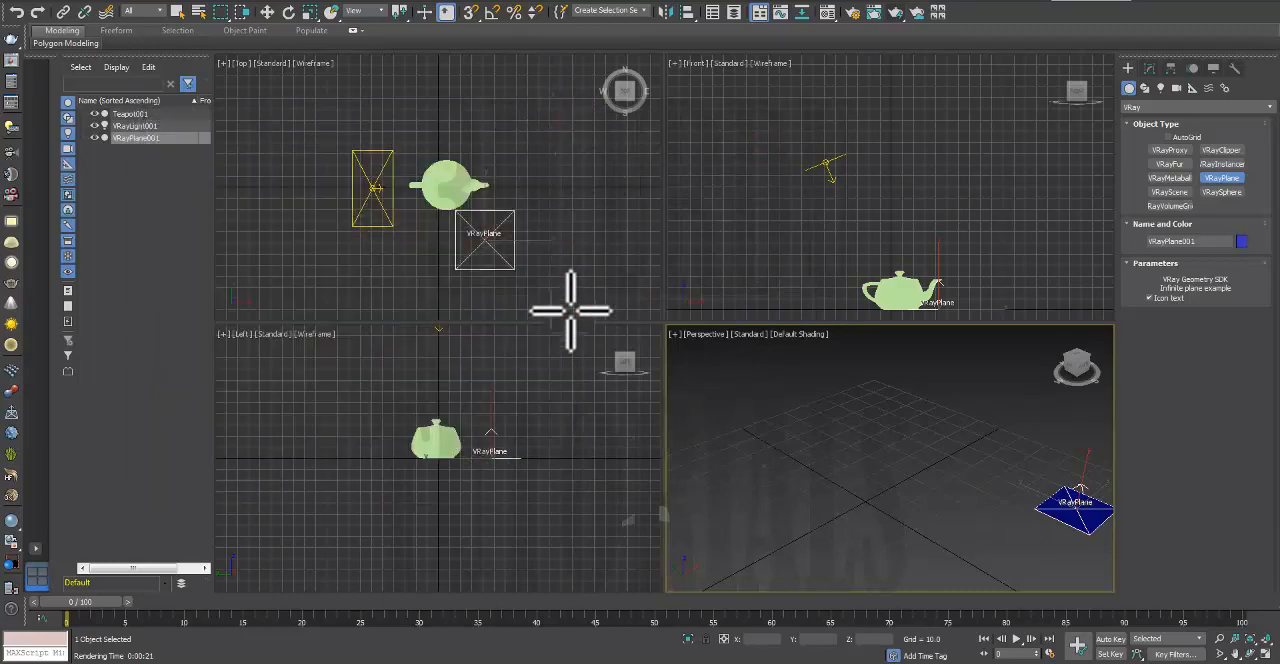
Step: Reopen the Material Editor and set Material #3's refraction colour to grey 114
right_click(729, 143)
key(m)
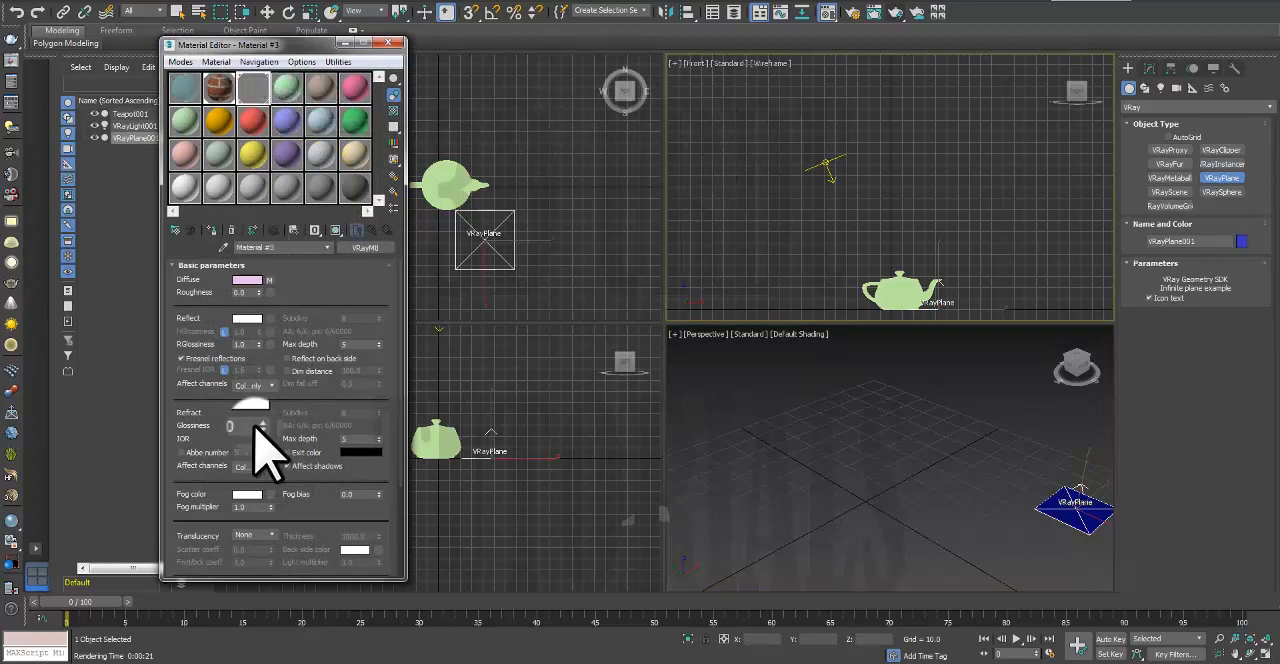
click(250, 411)
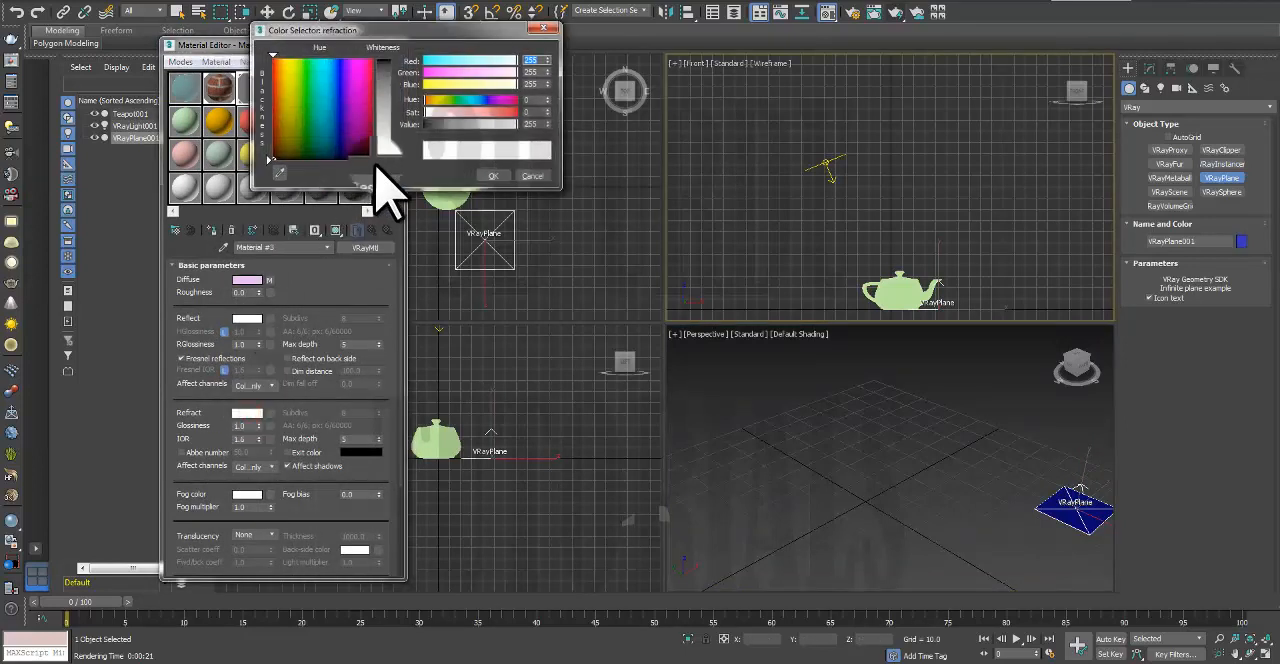
drag(393, 155, 393, 115)
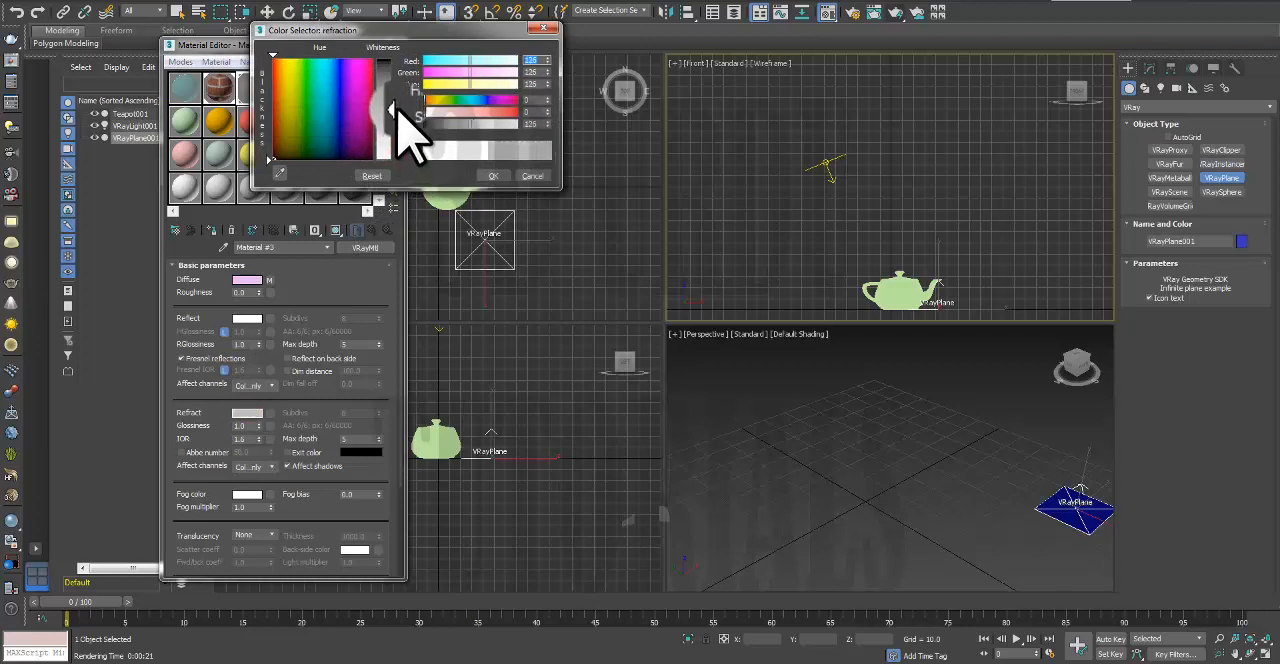
click(496, 176)
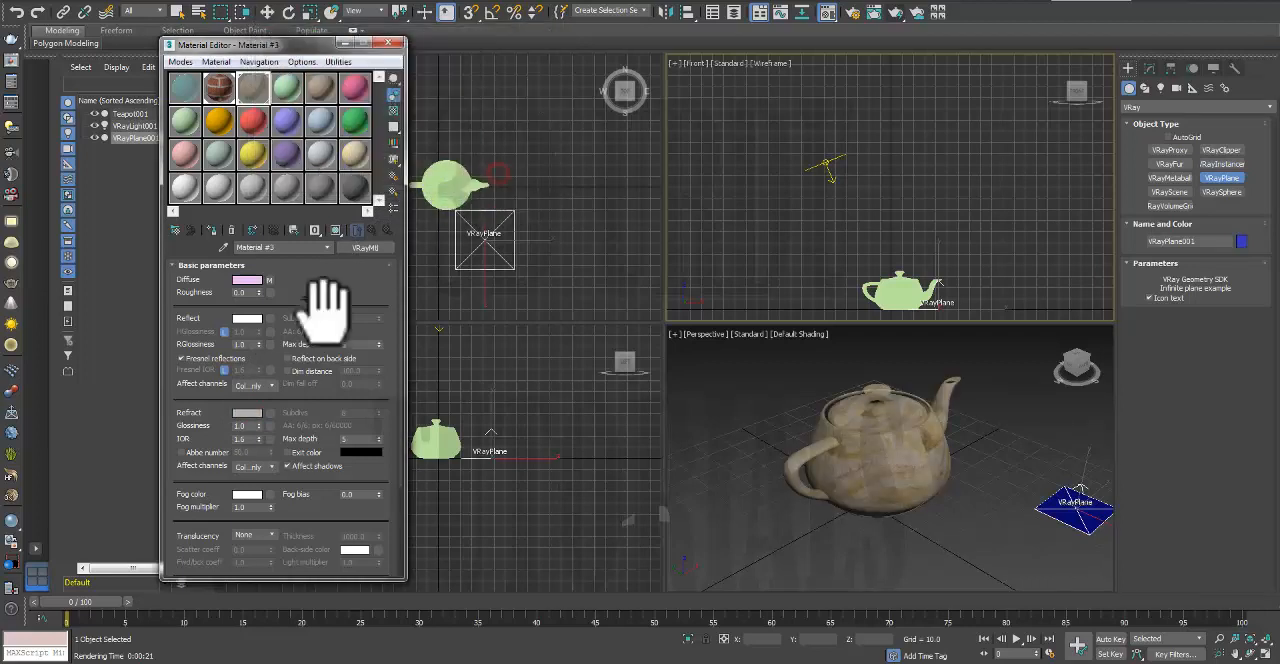
Step: Tint Material #3's reflection colour light pink, render the Front view and close the frame buffer
click(252, 318)
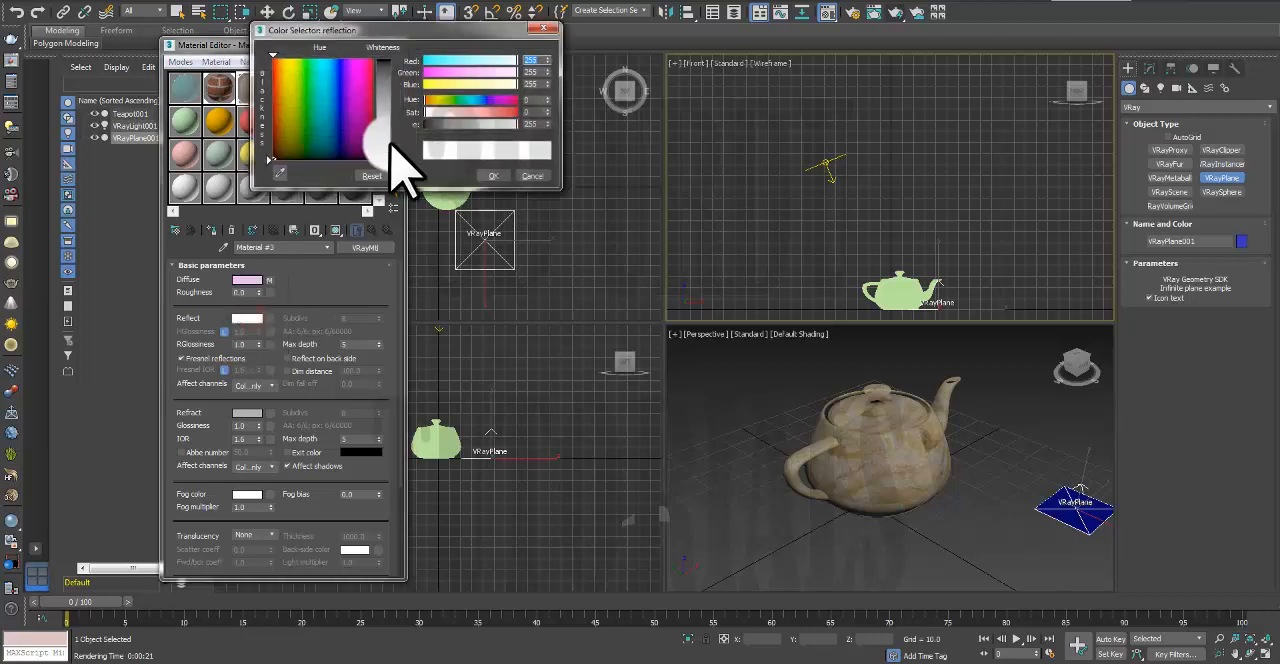
mouse_move(391, 158)
mouse_down()
mouse_move(343, 129)
mouse_move(354, 137)
mouse_move(358, 110)
mouse_up()
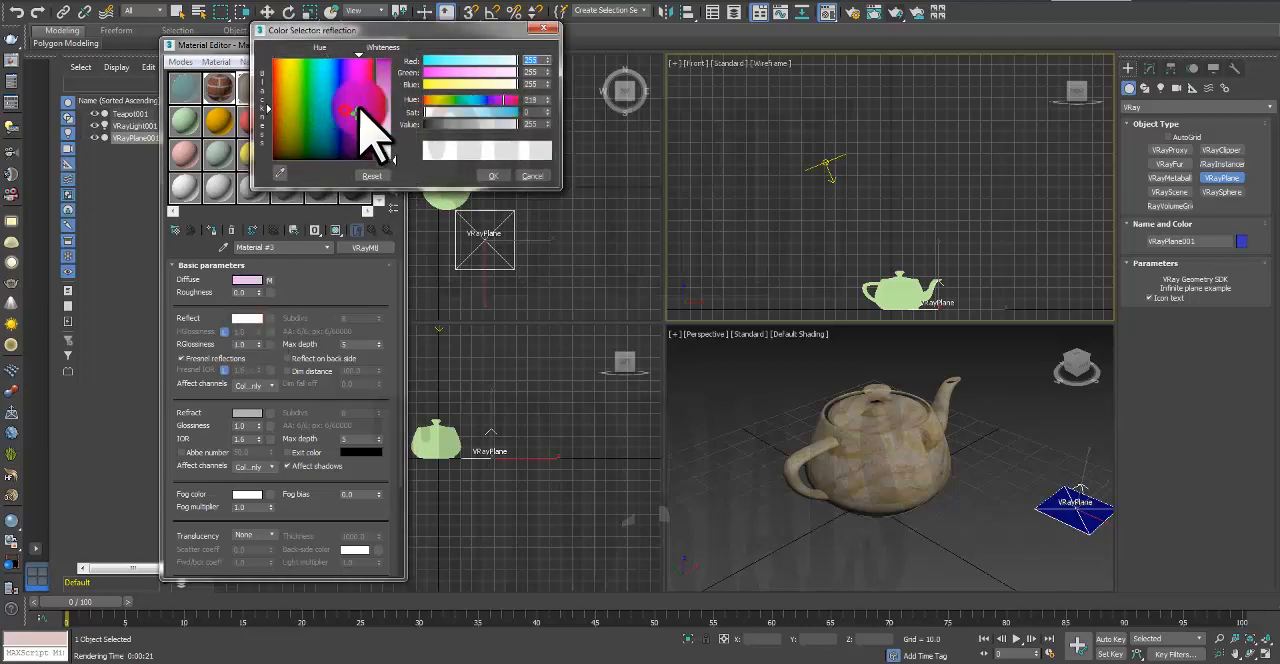
drag(391, 158, 391, 112)
click(491, 176)
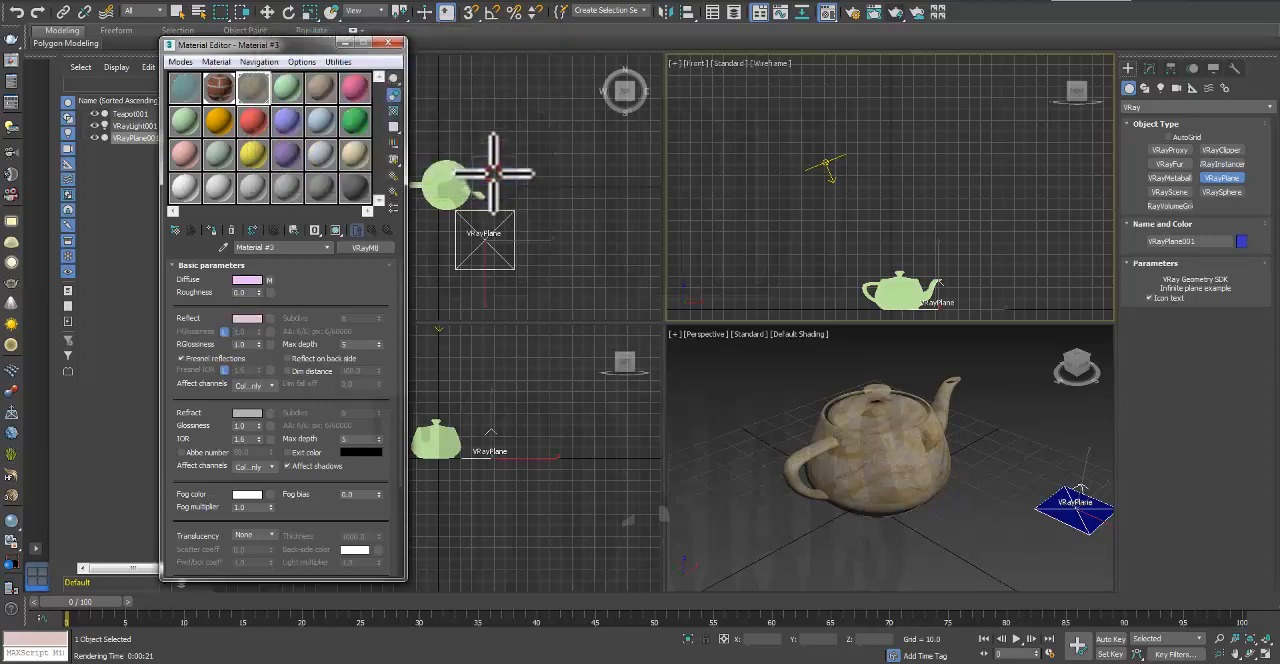
click(898, 13)
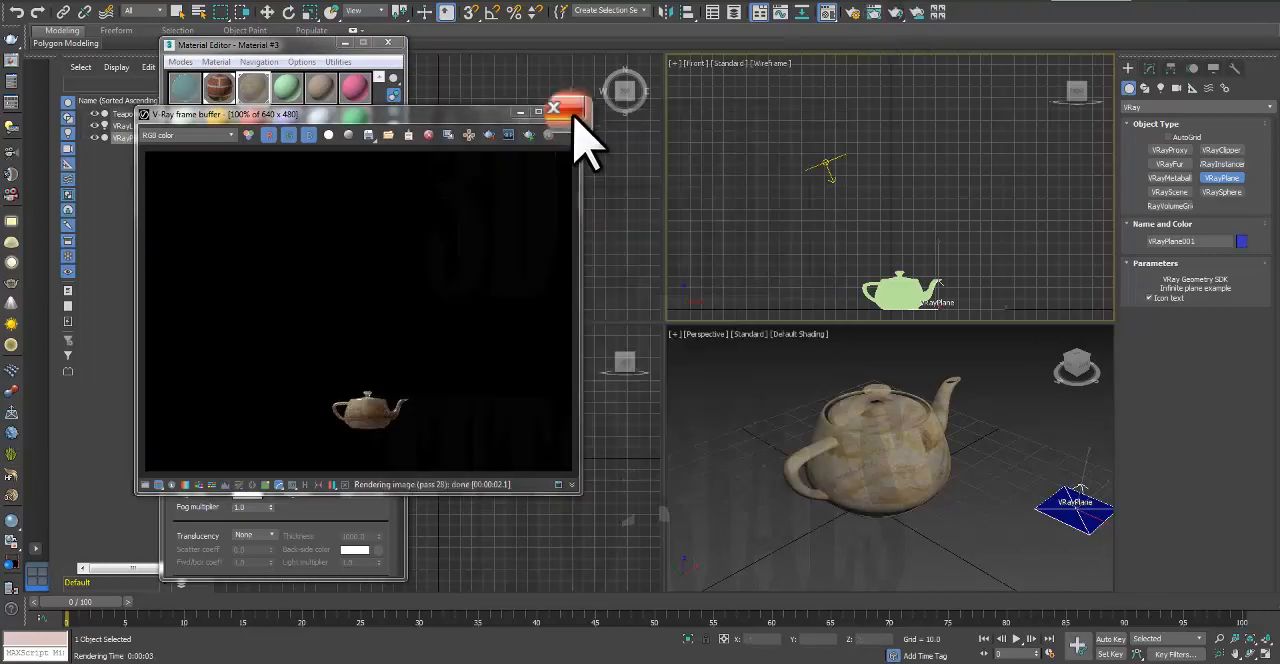
click(574, 118)
Step: Make the Perspective view active, undo the extra VRayPlane placed there and start rendering that view
click(740, 350)
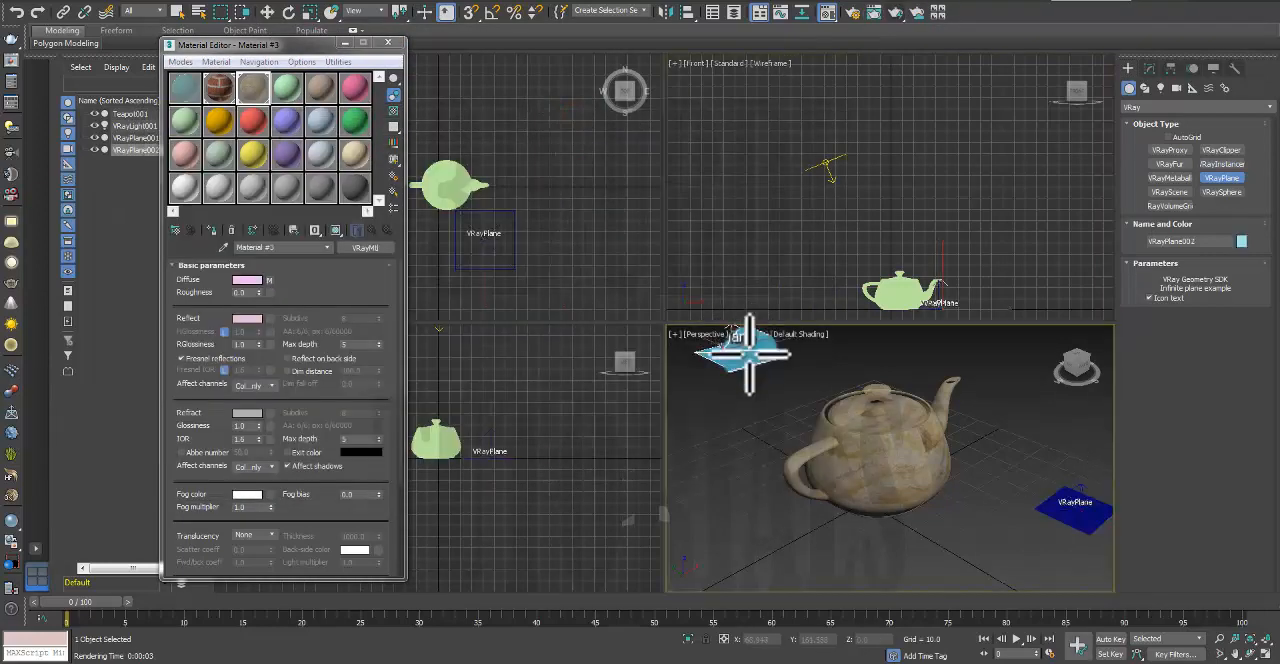
key(ctrl+z)
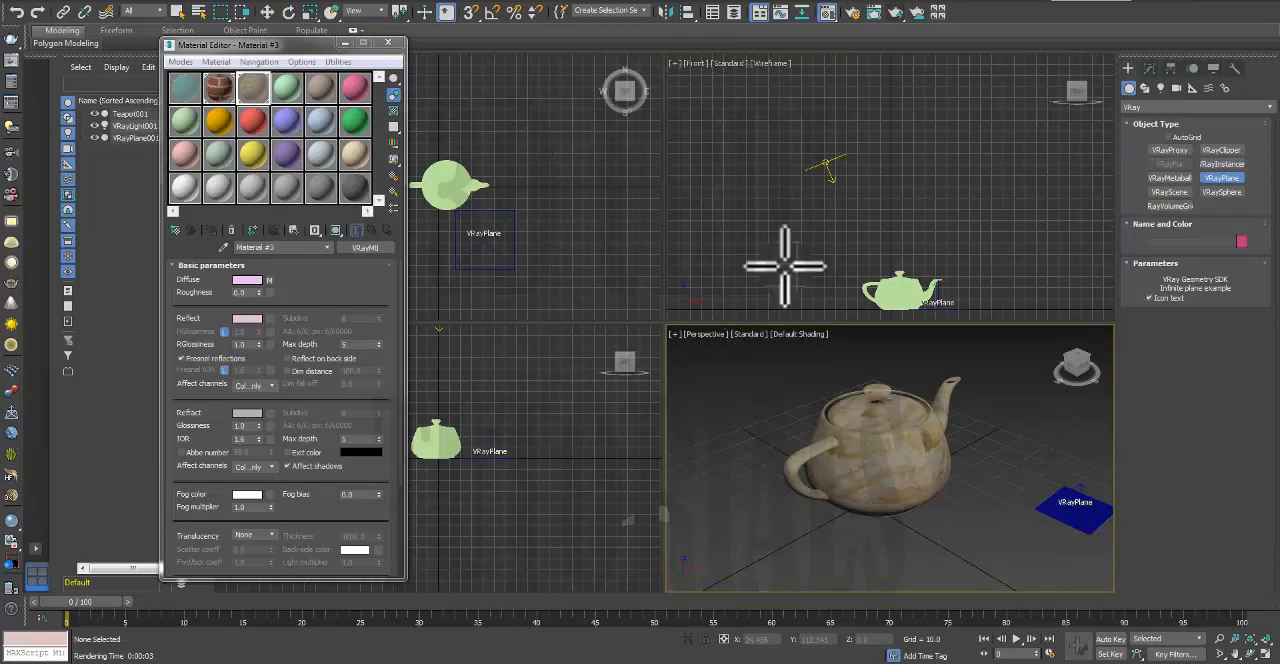
click(896, 14)
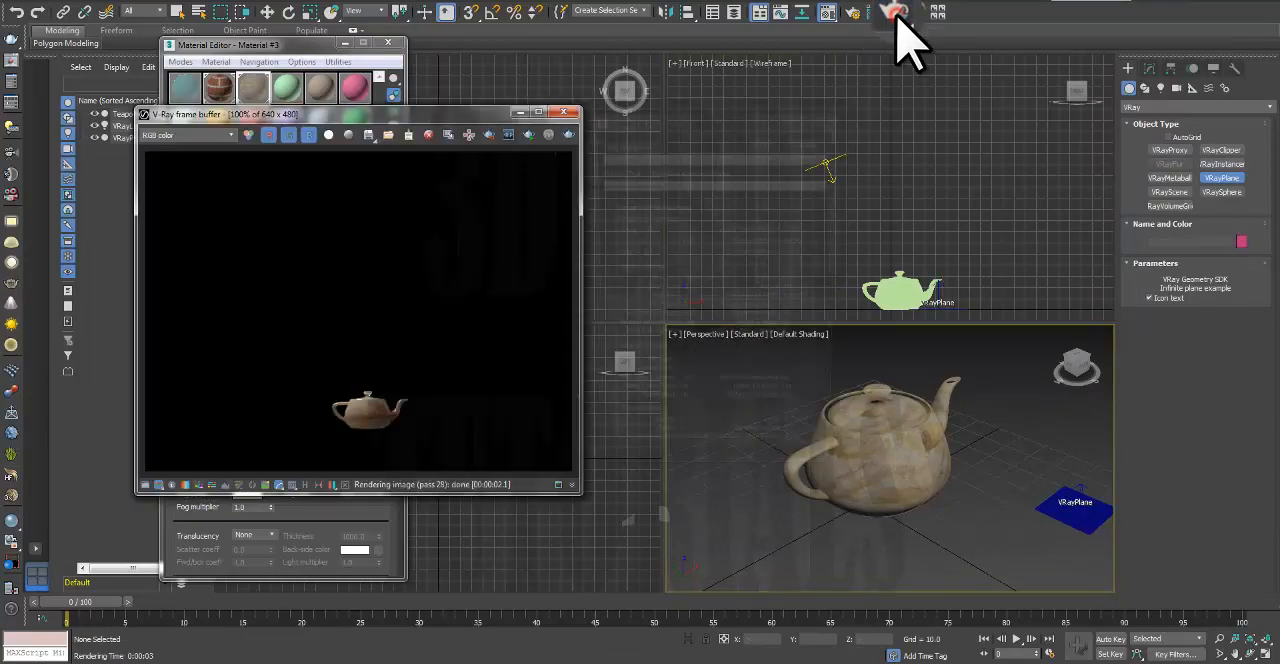